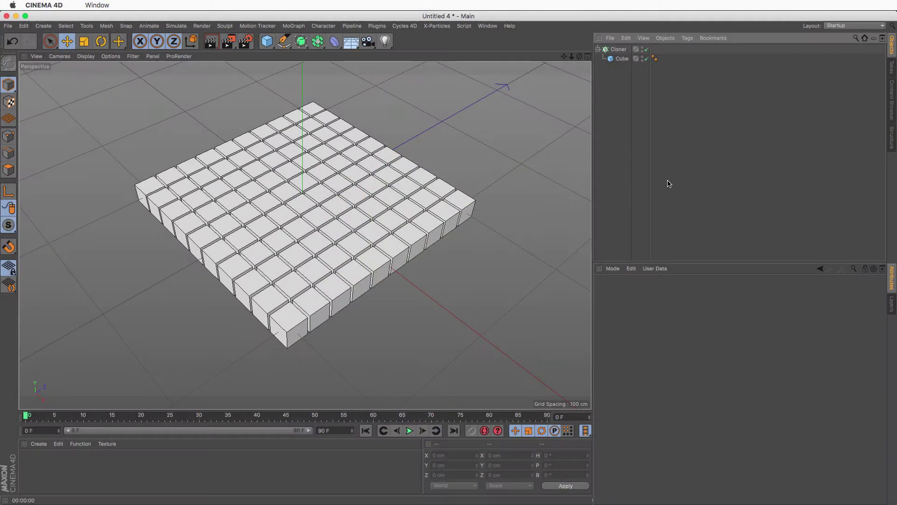
click(618, 49)
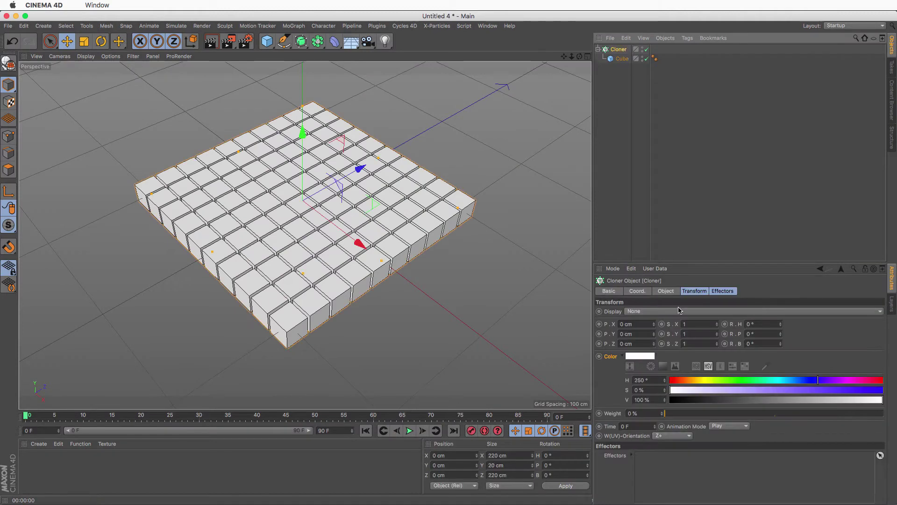
click(666, 291)
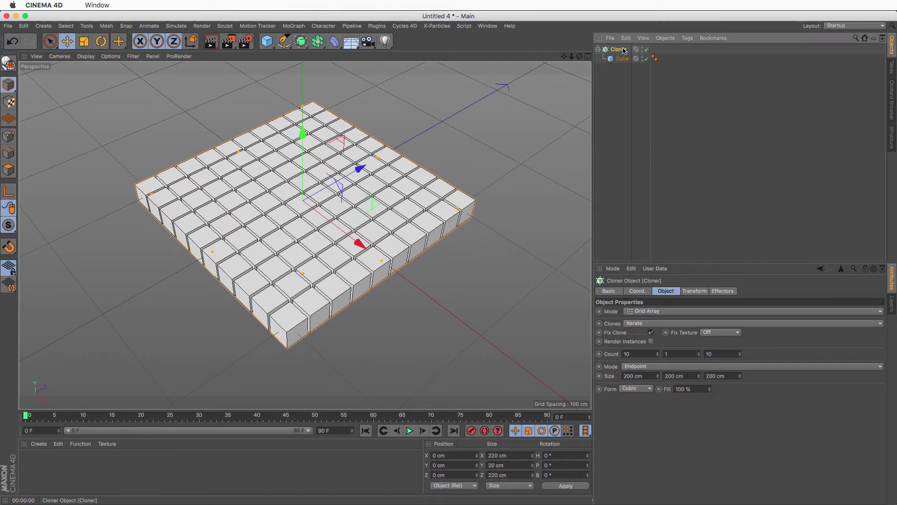
click(694, 291)
drag(816, 405, 883, 400)
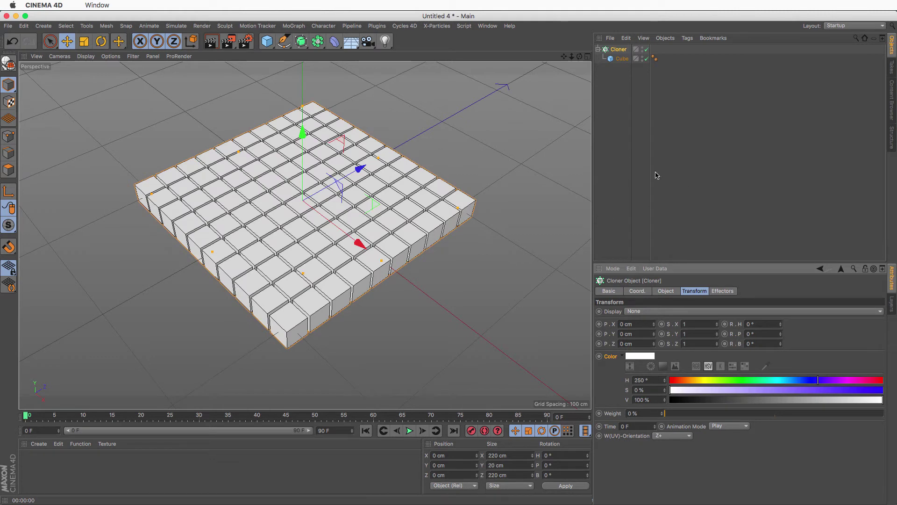
click(640, 178)
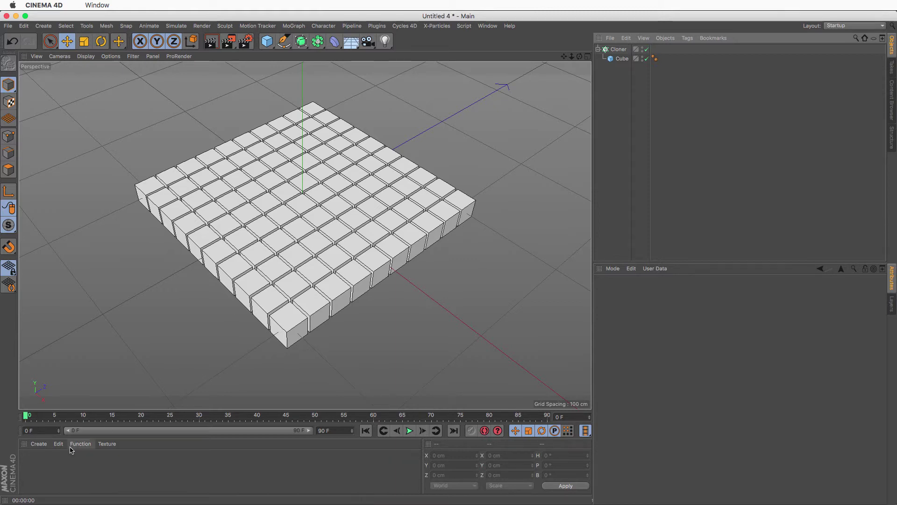
Create the Mat material and open it in the Material Editor, moved to the right
double_click(40, 469)
double_click(32, 466)
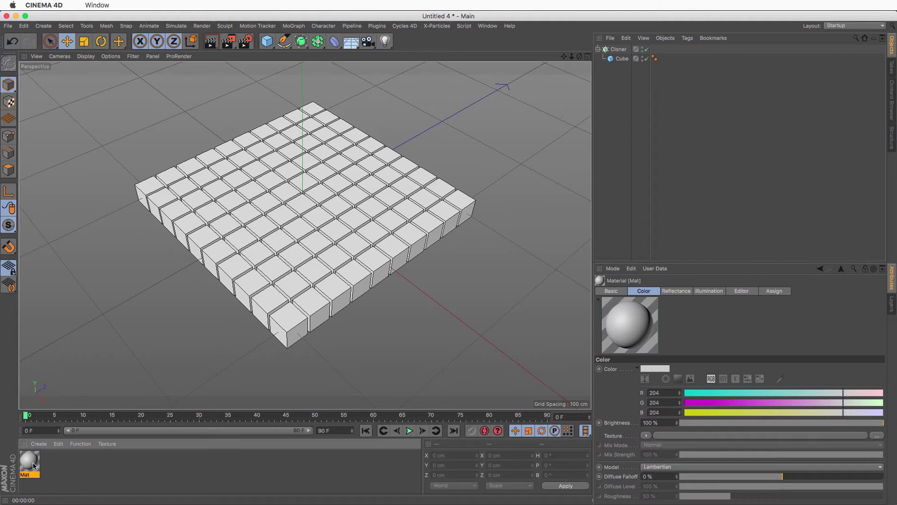
drag(369, 72, 571, 74)
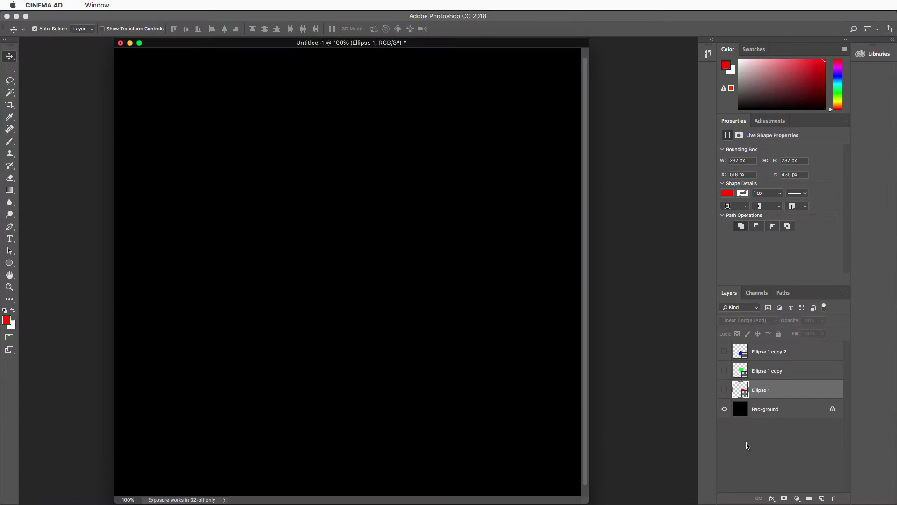
Make Ellipse 1, Ellipse 1 copy and Ellipse 1 copy 2 visible, then nudge the blue circle left
click(724, 390)
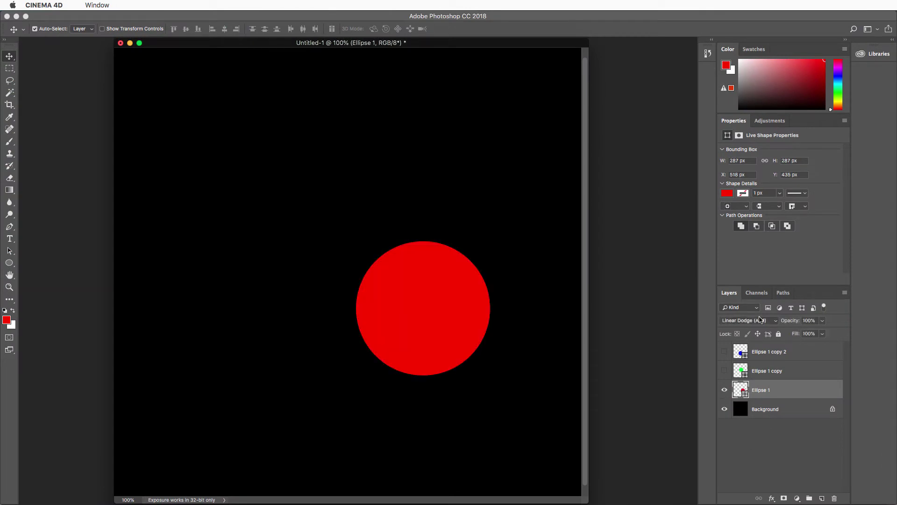
click(732, 373)
click(724, 370)
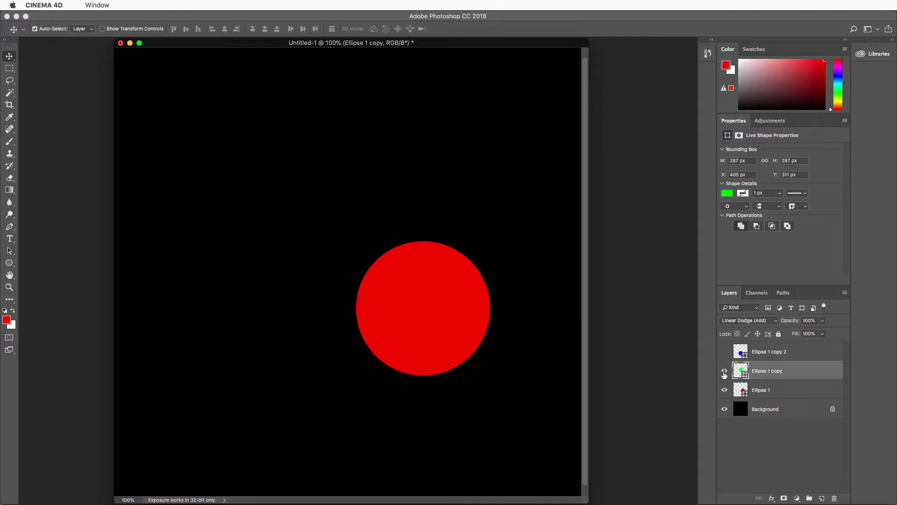
click(740, 352)
click(724, 351)
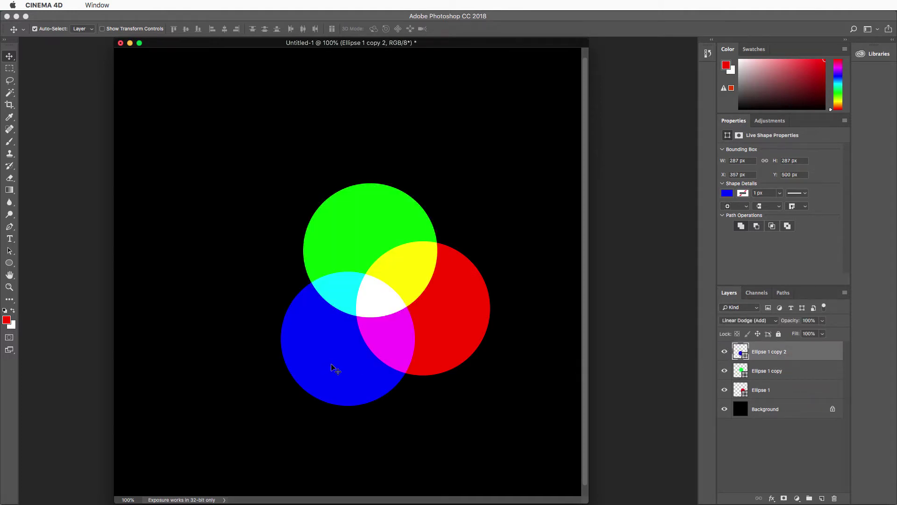
drag(331, 366, 325, 367)
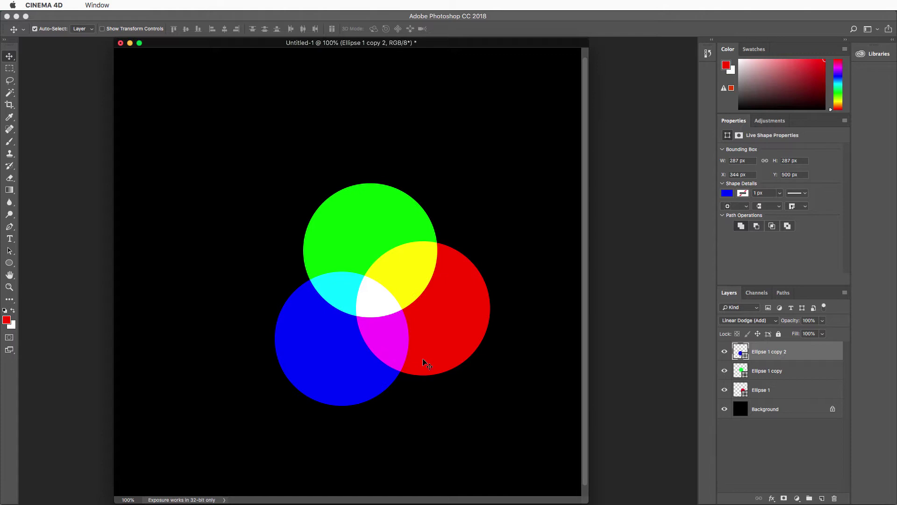
Open the Color Picker for Ellipse 1's red ff0000 fill and try darker reds
double_click(739, 390)
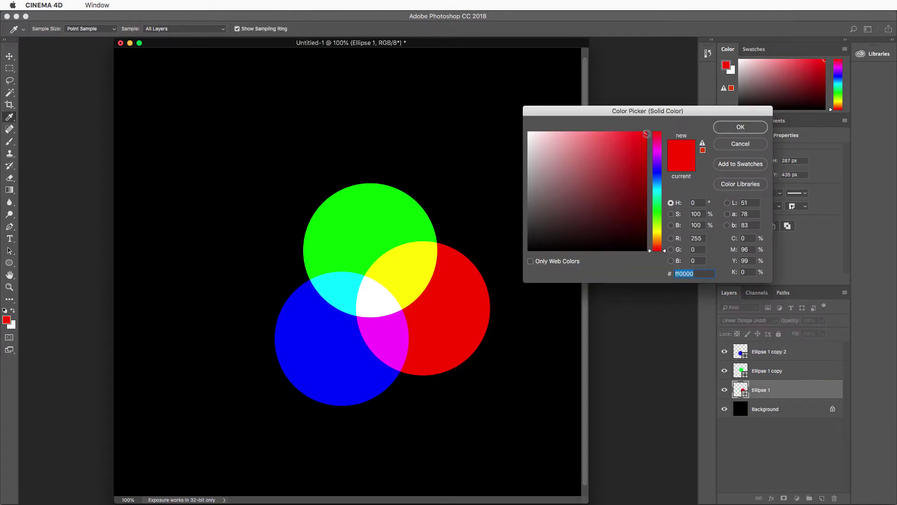
mouse_move(644, 134)
mouse_down()
mouse_move(647, 206)
mouse_move(656, 95)
mouse_up()
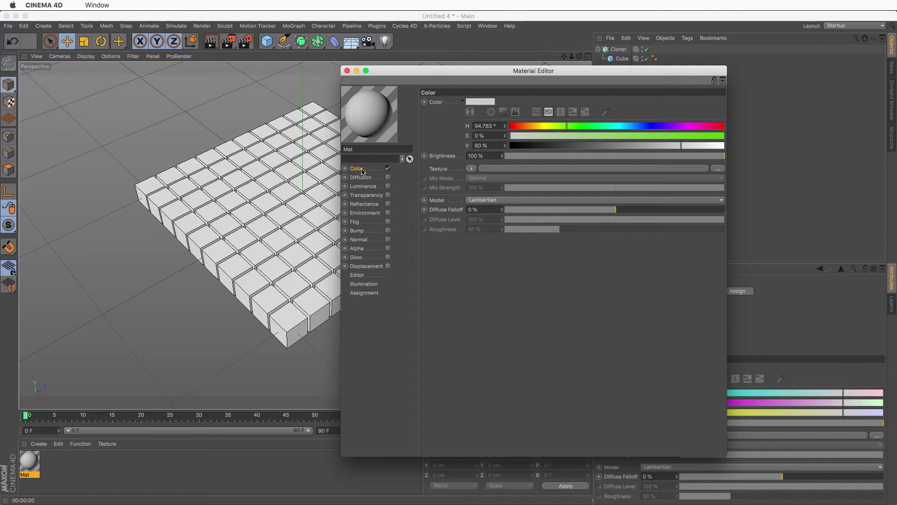
Set the Color channel texture to a MoGraph Multi Shader with five shader slots
click(471, 168)
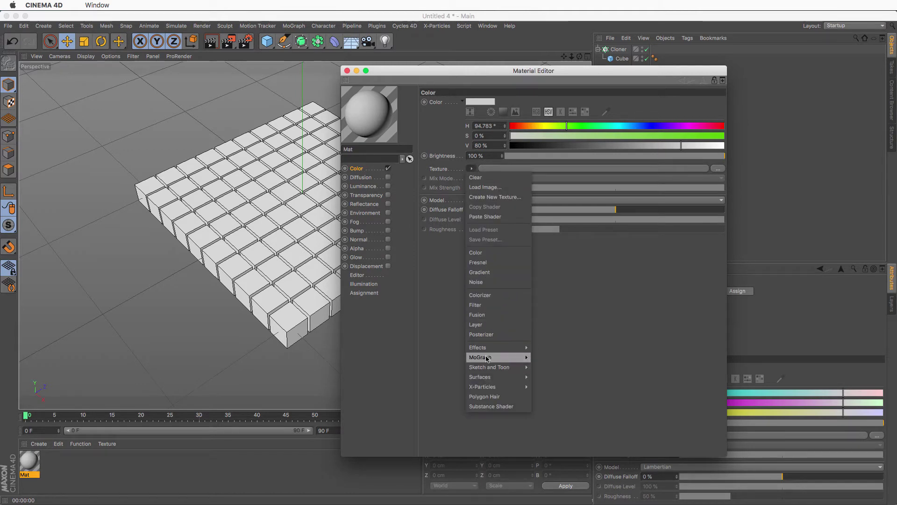
mouse_move(488, 358)
click(571, 386)
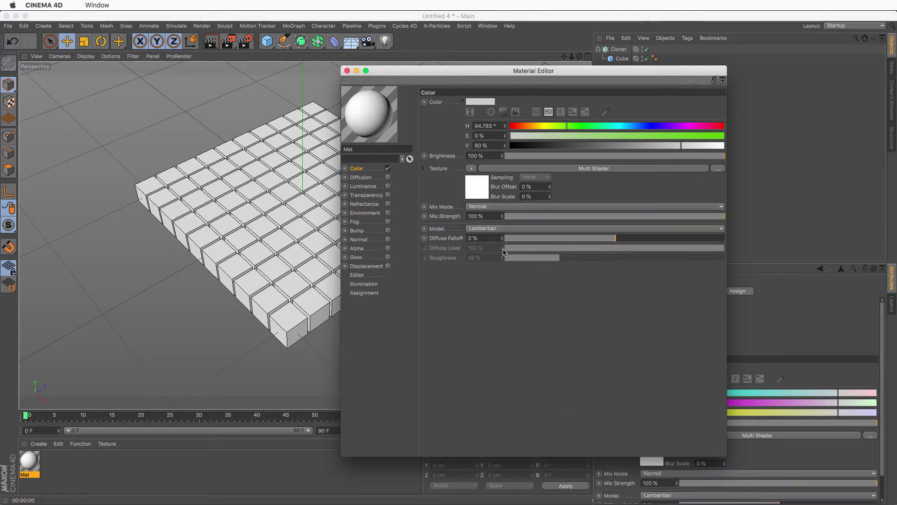
click(477, 195)
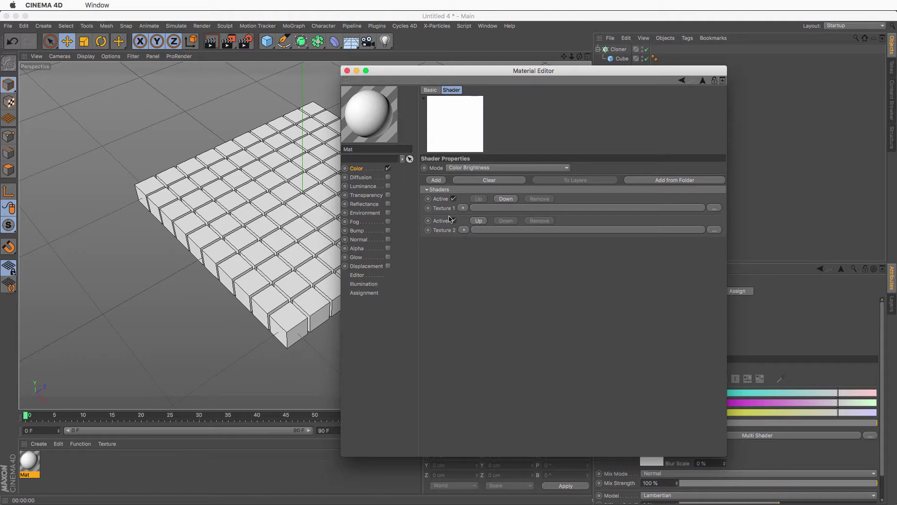
click(439, 180)
click(439, 181)
click(439, 180)
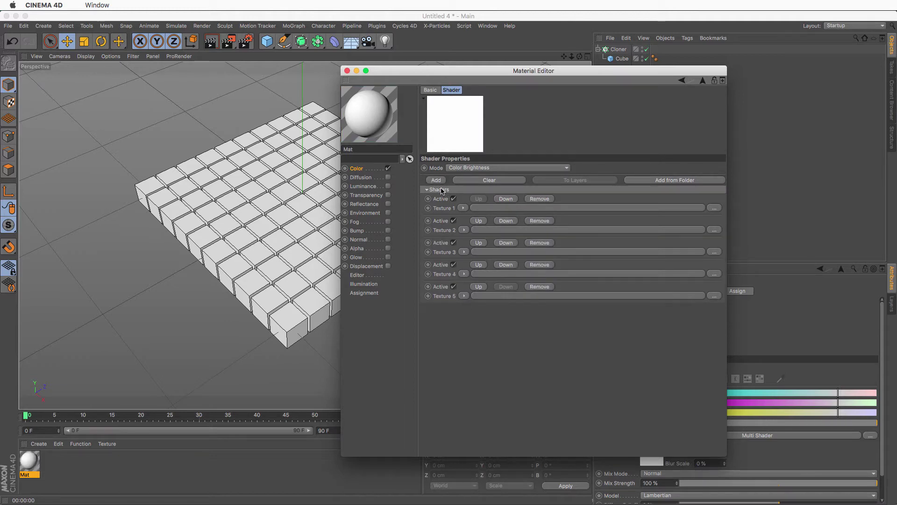
Put a fully saturated magenta Color shader in Texture 1
click(463, 208)
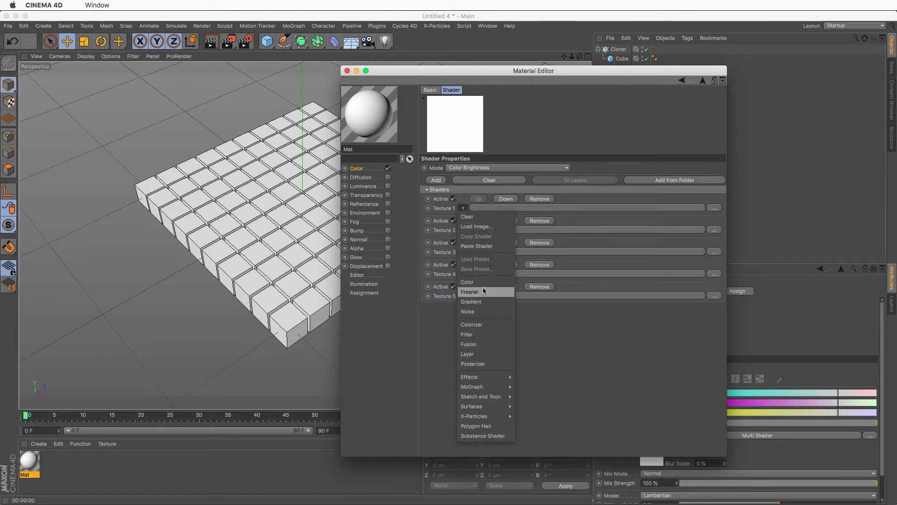
click(467, 282)
click(473, 226)
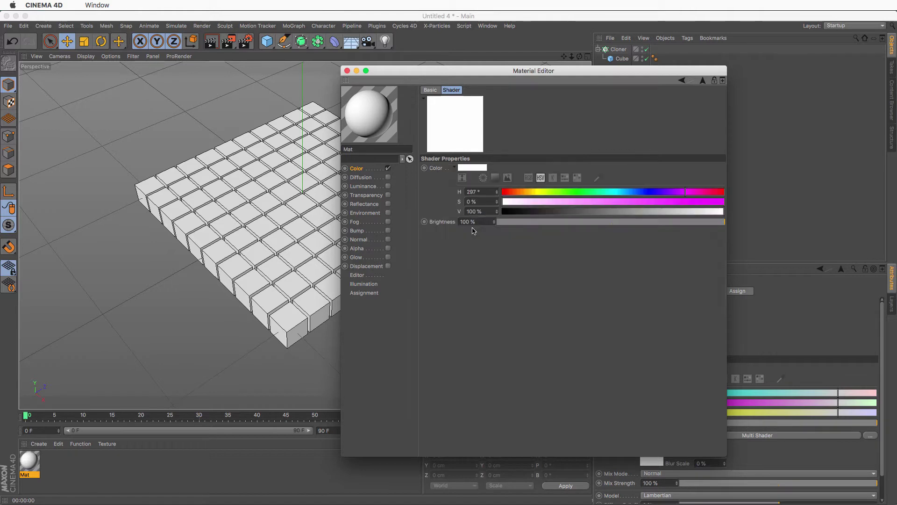
click(706, 200)
click(703, 81)
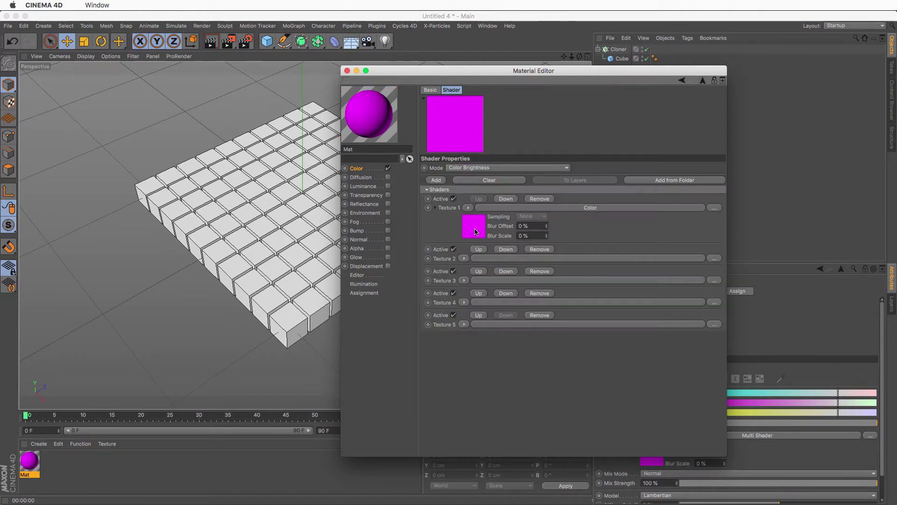
Fill Textures 2 and 3 with Color shaders and change Texture 2 to green
click(465, 261)
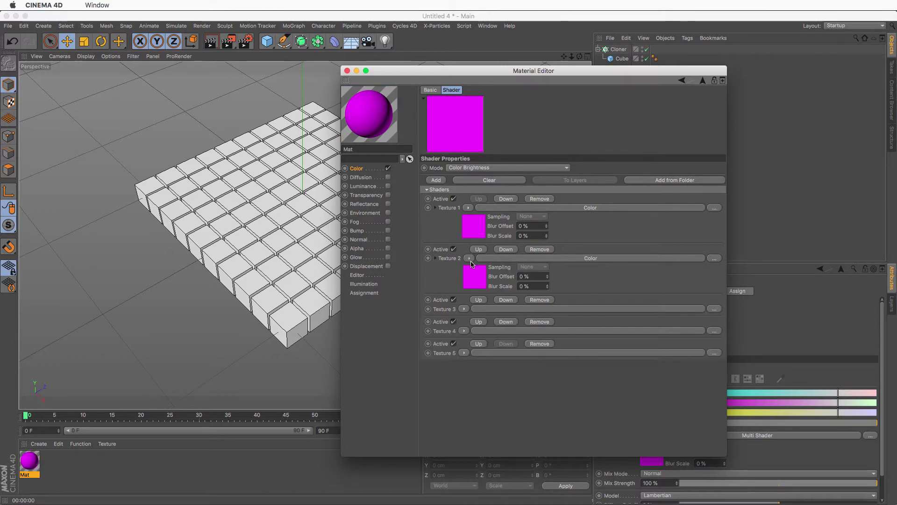
click(463, 309)
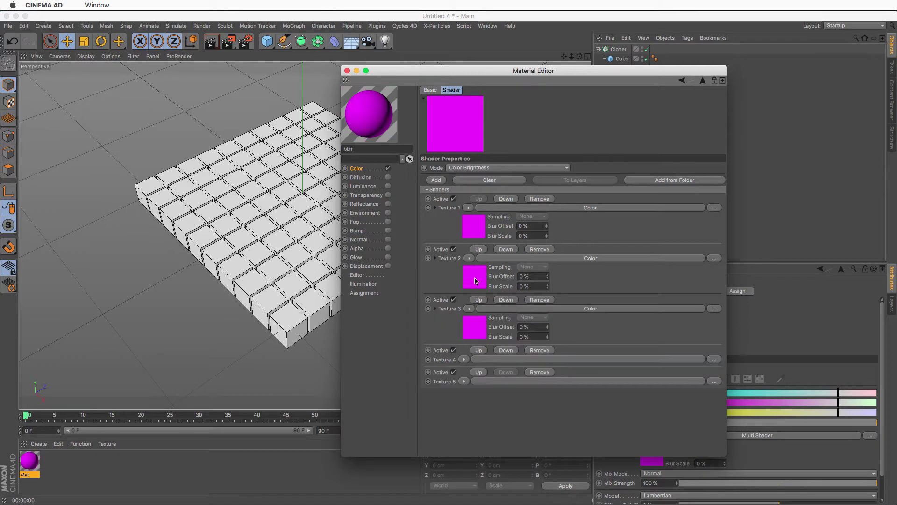
click(475, 278)
click(563, 201)
mouse_move(685, 192)
mouse_down()
mouse_move(584, 192)
mouse_move(695, 202)
mouse_up()
drag(723, 211, 653, 215)
click(702, 80)
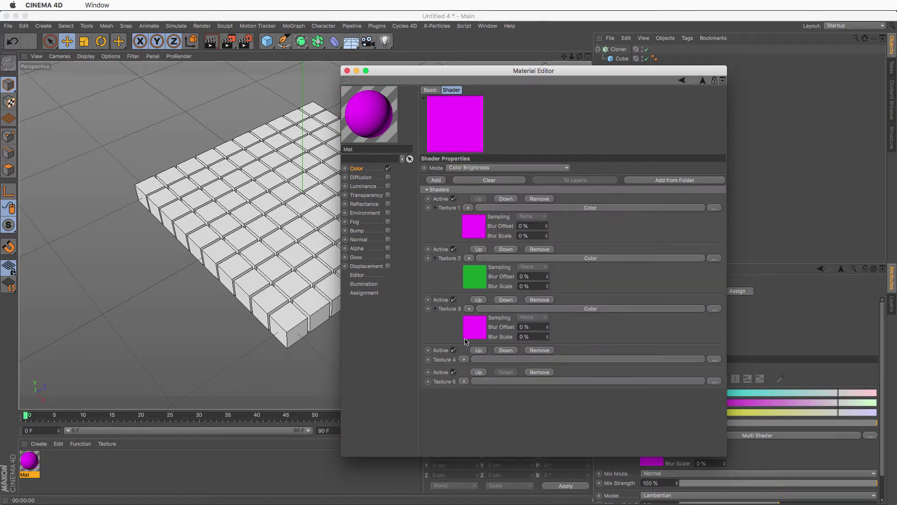
Make Texture 3 orange, then load a Noise into Texture 4 and a Gradient into Texture 5
click(473, 328)
drag(543, 192, 524, 192)
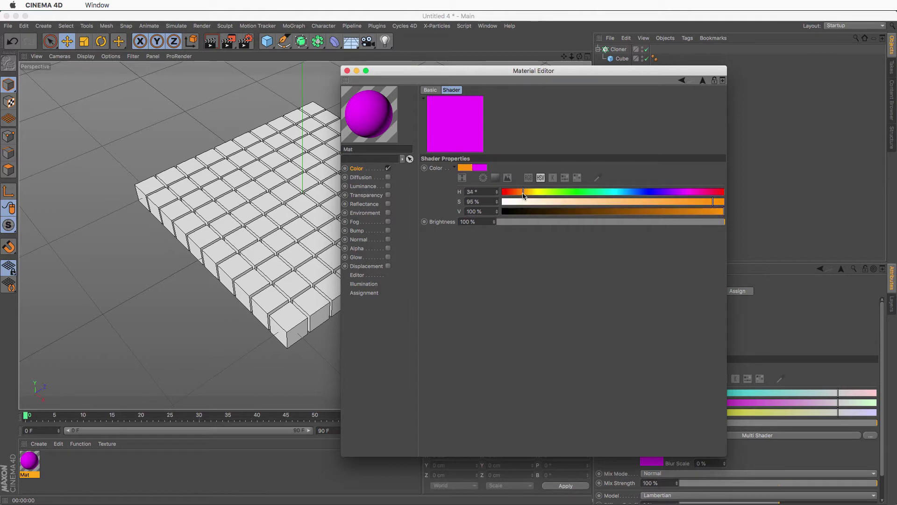
click(702, 80)
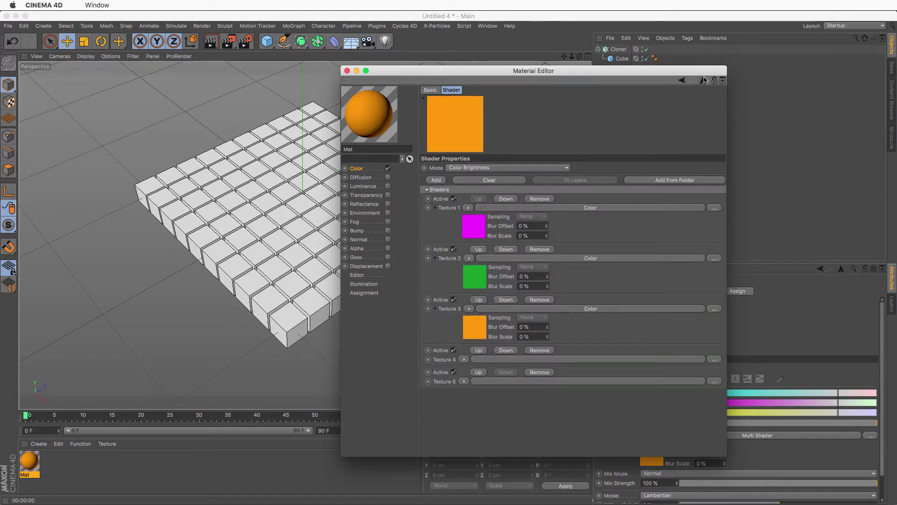
click(465, 360)
click(469, 229)
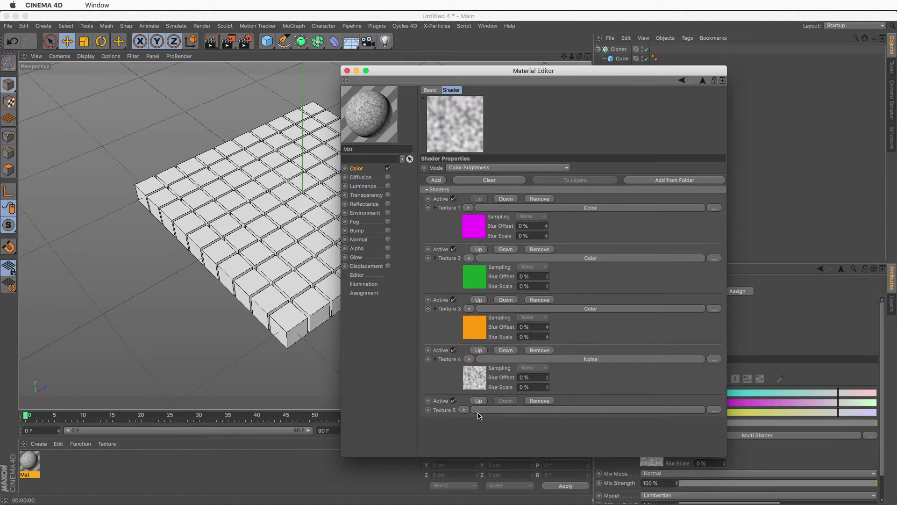
click(464, 410)
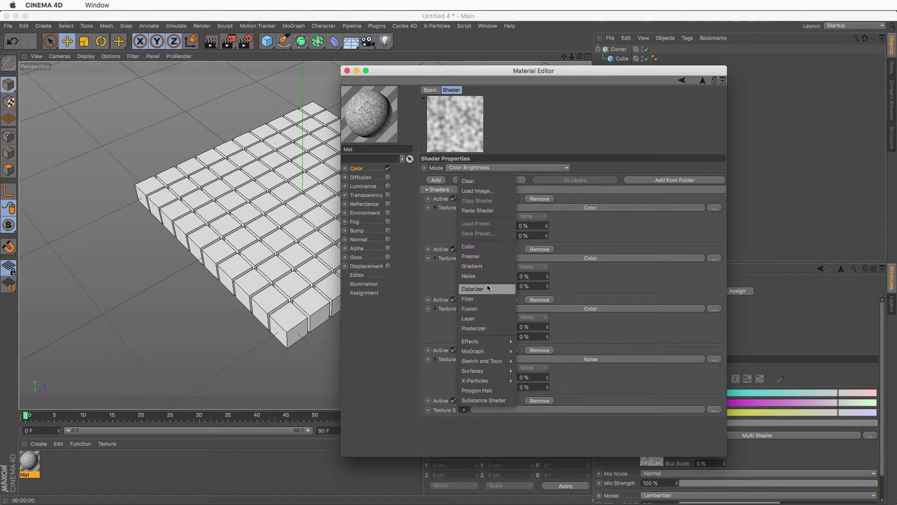
click(486, 266)
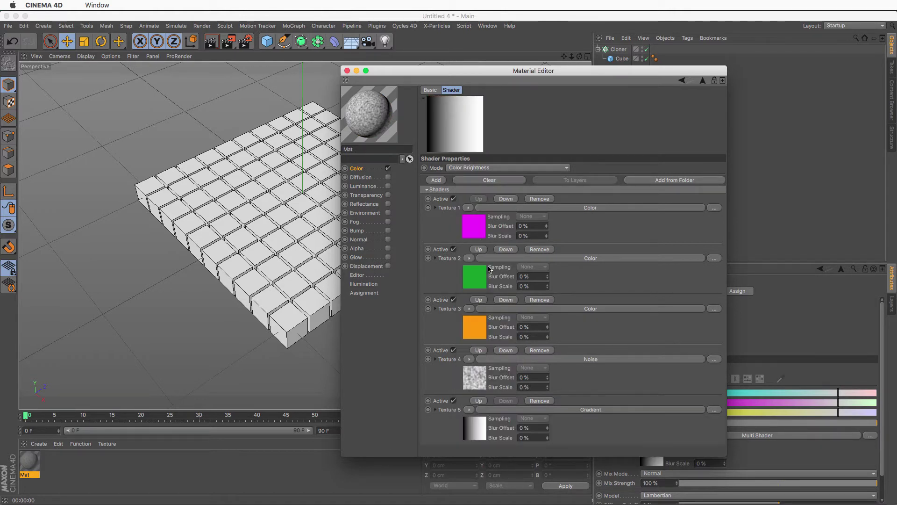
Apply Mat to the Cloner and set the clone Color V to 0% so the cubes turn magenta
click(348, 71)
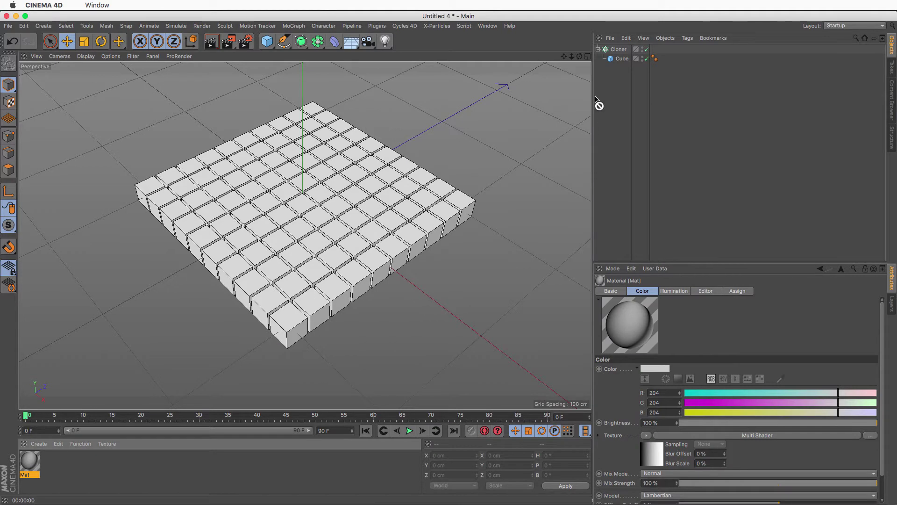
drag(625, 50, 626, 49)
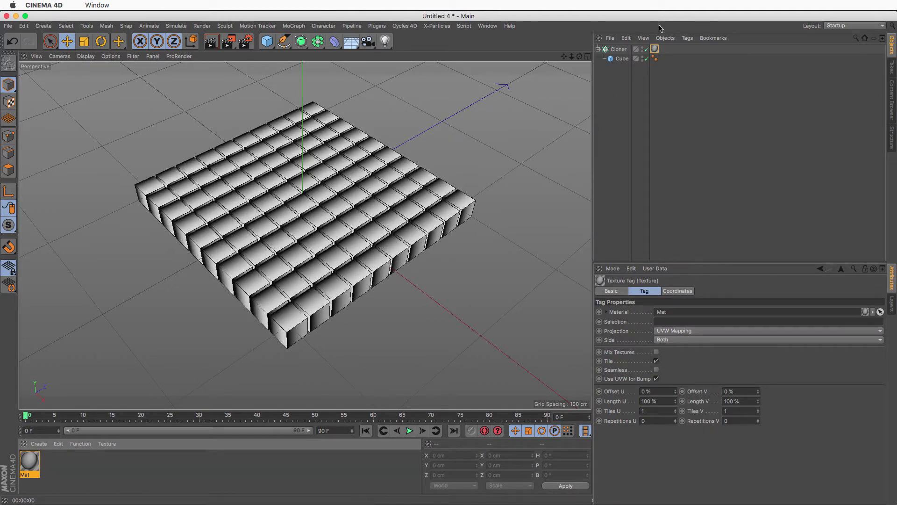
click(619, 49)
drag(832, 400, 742, 400)
key(ctrl+z)
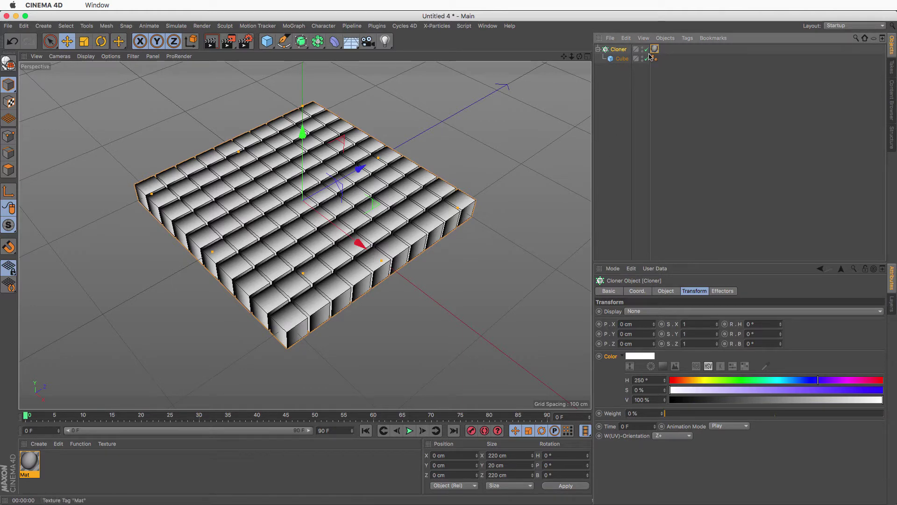
key(ctrl+z)
key(ctrl+z)
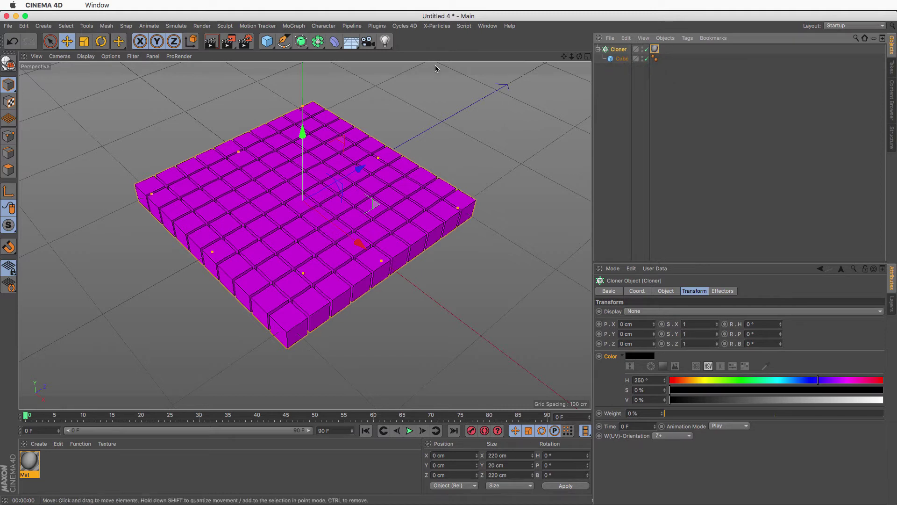
Add a MoGraph Random effector to the cloner
click(294, 26)
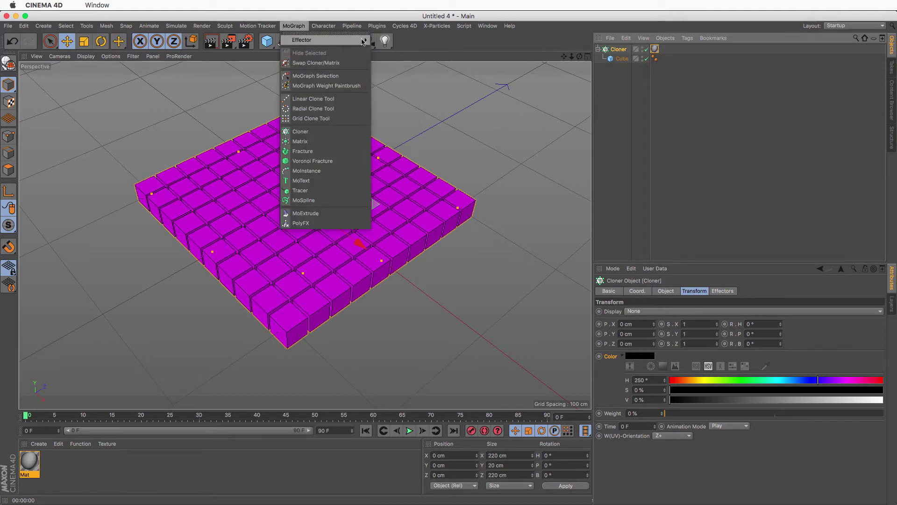
mouse_move(355, 40)
click(390, 124)
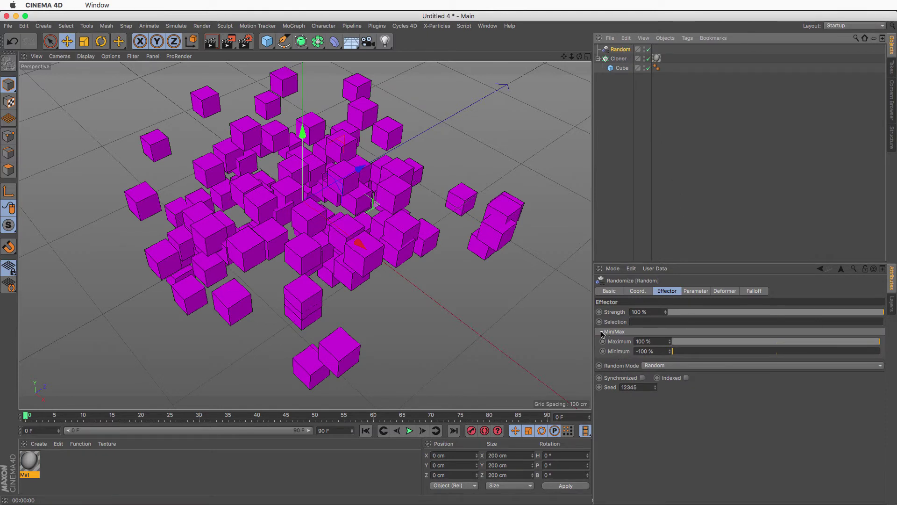
Set the Random effector's Minimum to 0 %, disable Position and set Color Mode to On
click(655, 353)
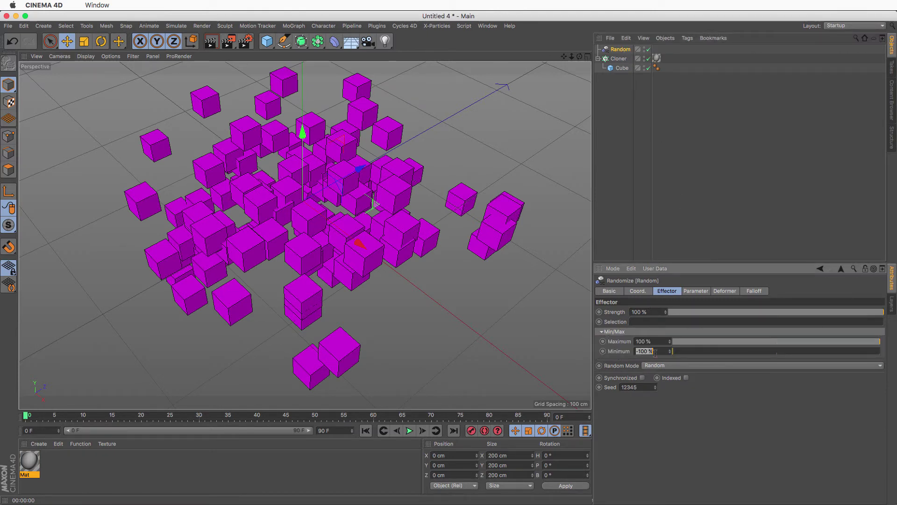
text(0)
key(Return)
click(696, 291)
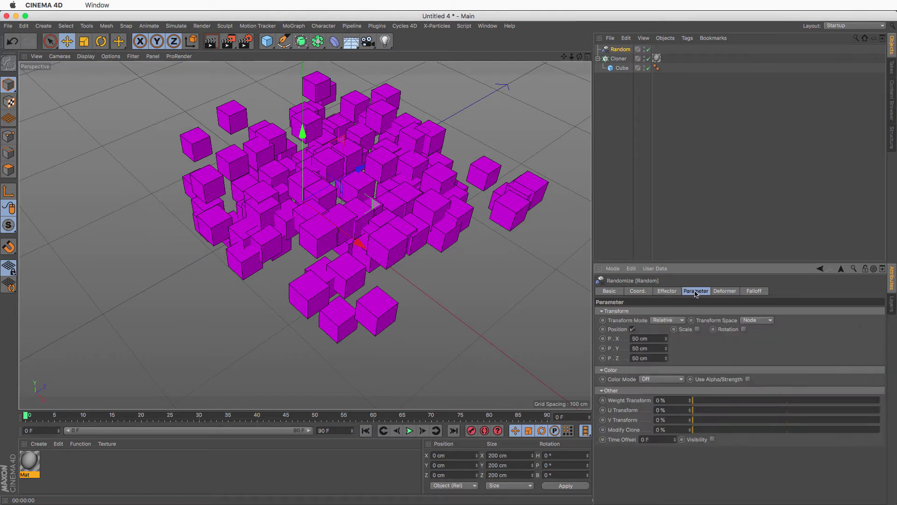
click(632, 329)
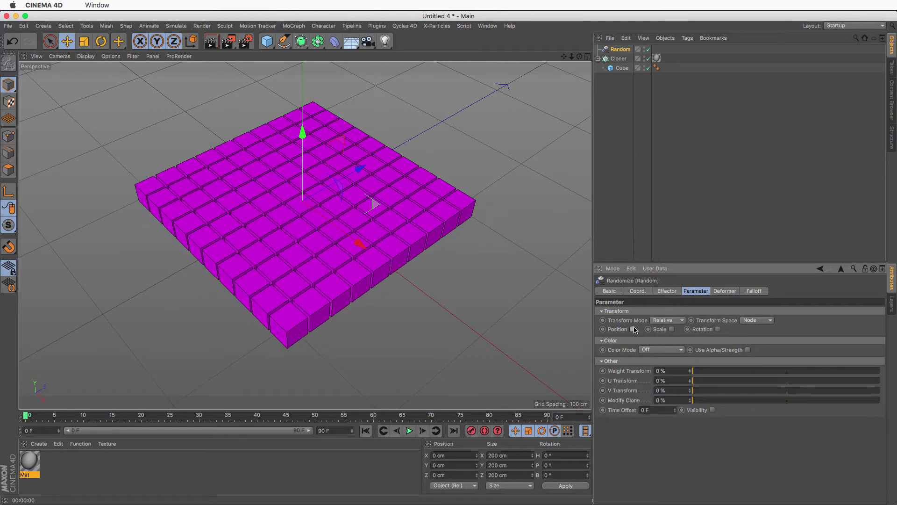
click(665, 351)
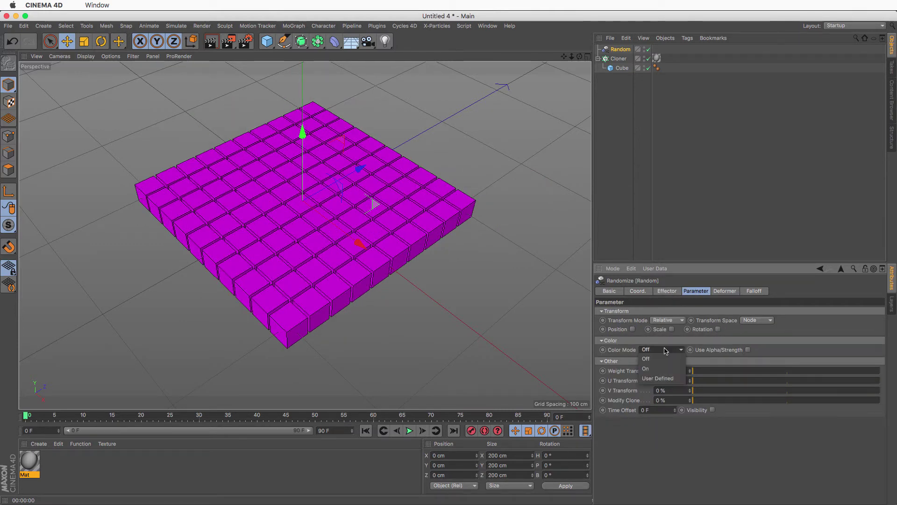
click(665, 369)
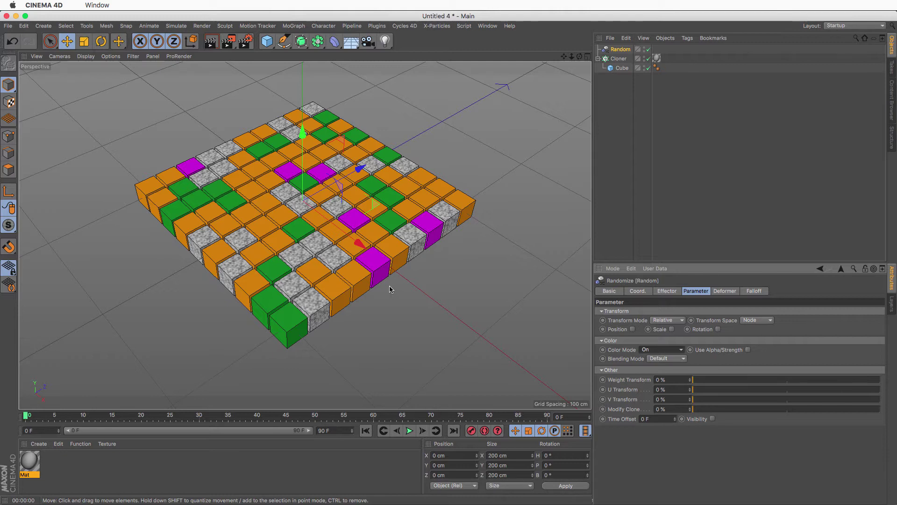
Set Color Mode to User Defined with Use Alpha/Strength and Add blending, then render the view
click(665, 351)
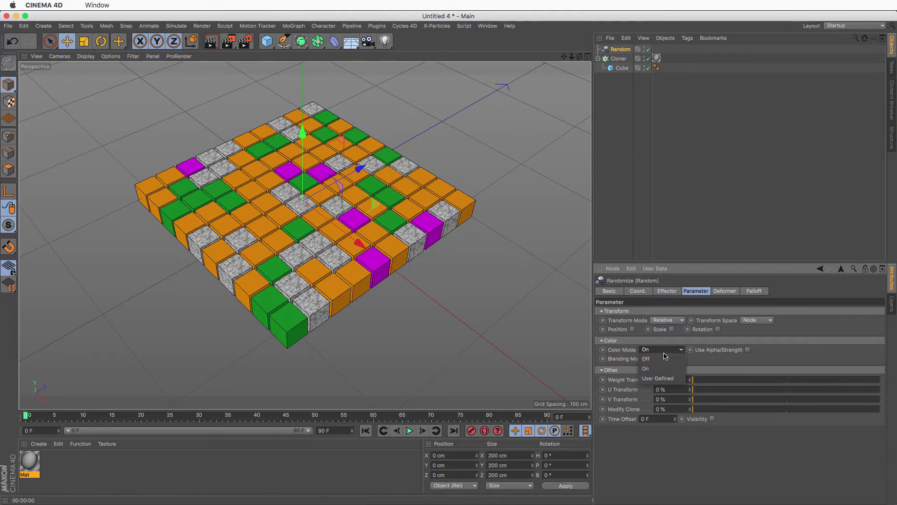
click(659, 378)
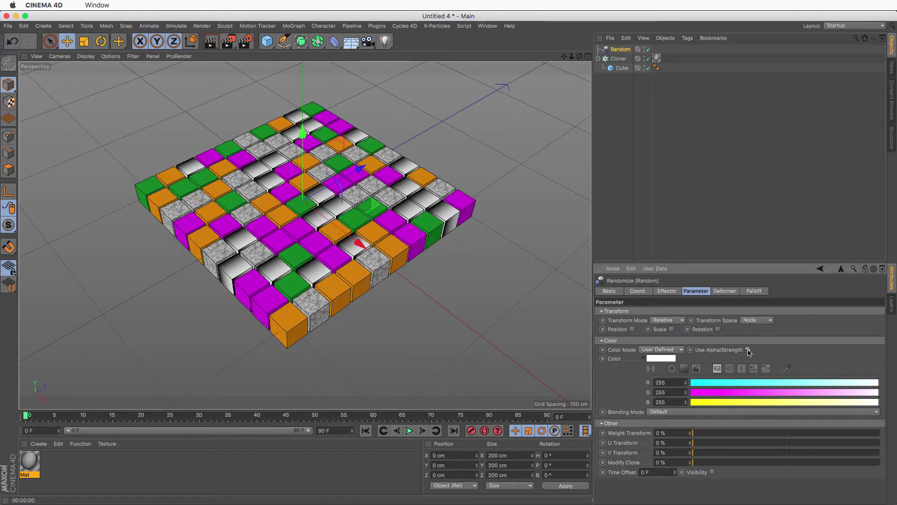
click(748, 349)
click(673, 412)
click(675, 430)
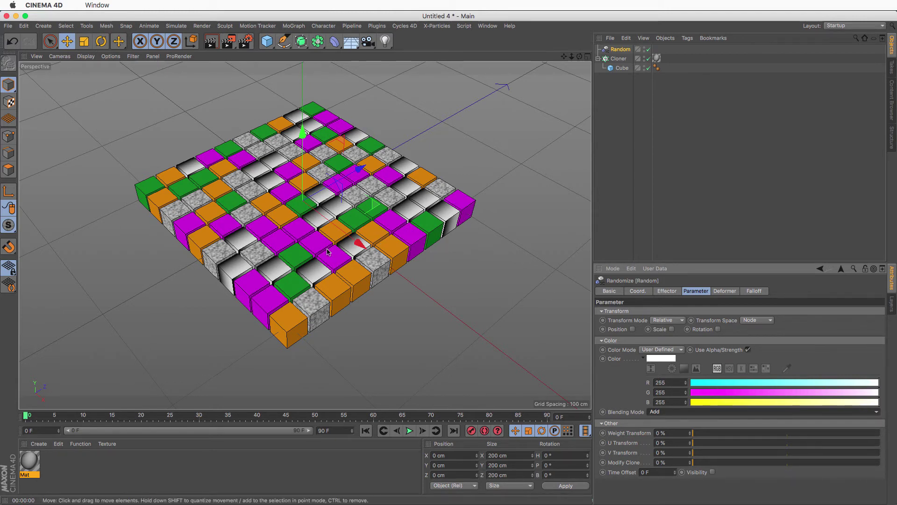
click(212, 43)
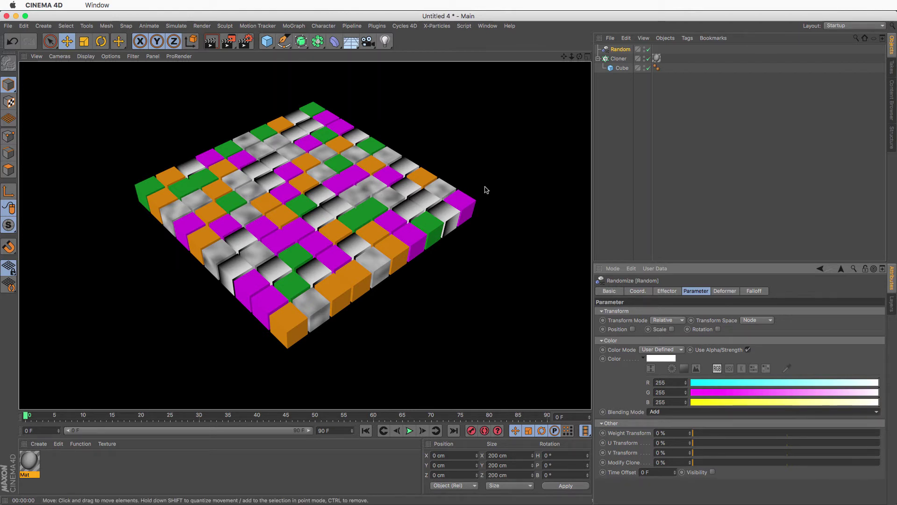
Reselect the Random effector and set its colour to R 255, G 0, B 0
click(621, 101)
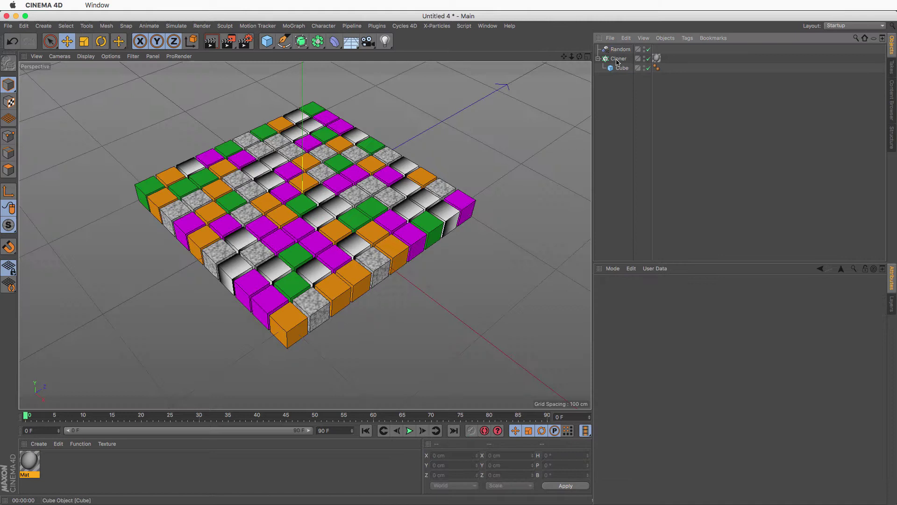
click(614, 51)
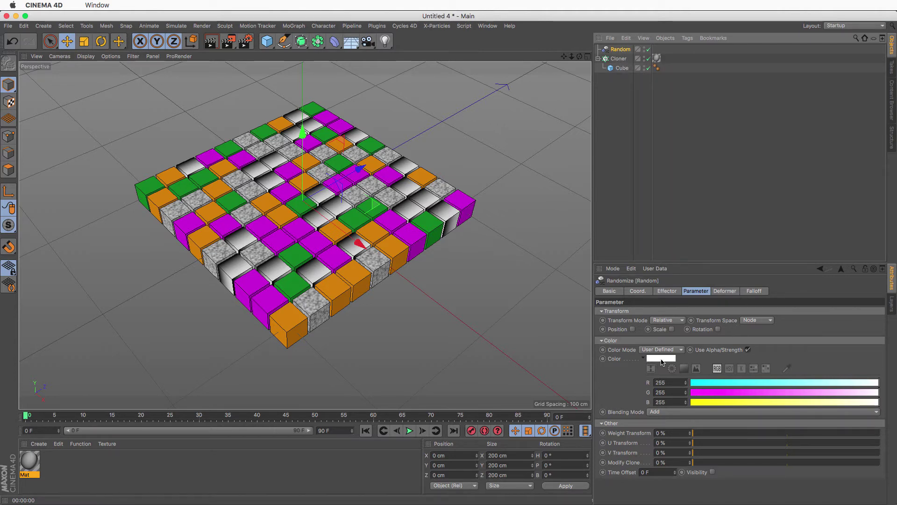
double_click(675, 390)
text(0)
key(Tab)
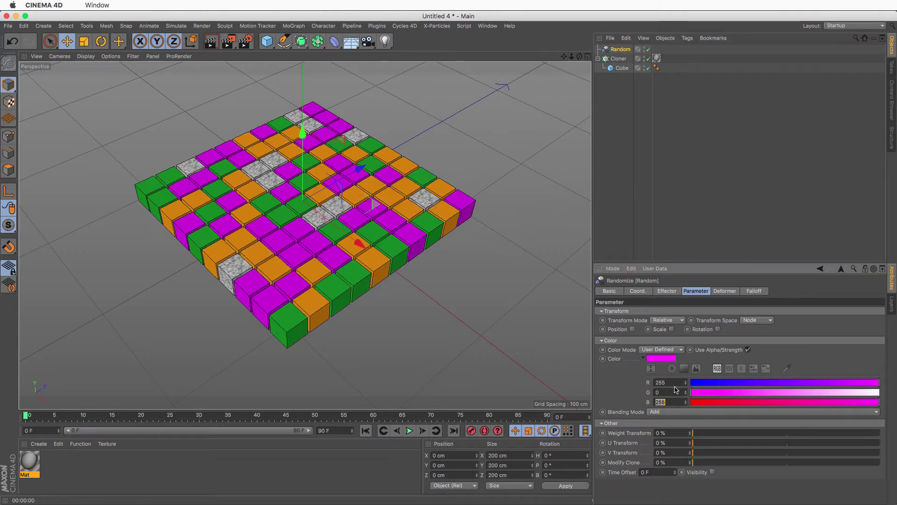
text(0)
key(Return)
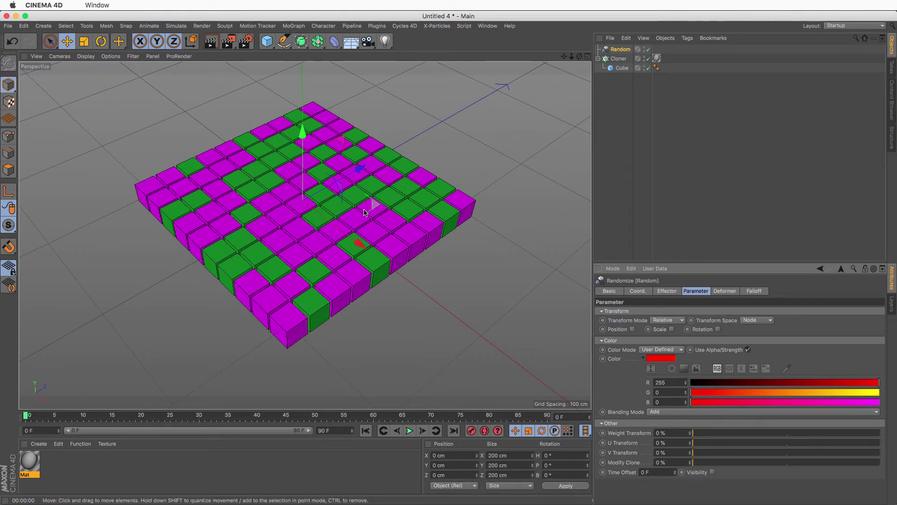
Open Mat's Multi Shader and set its Mode to Color Red
double_click(29, 461)
click(275, 182)
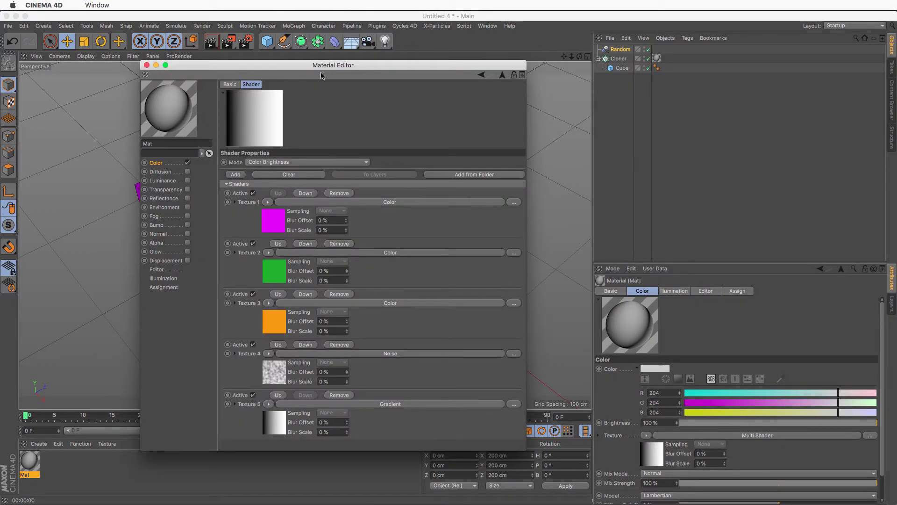
drag(335, 68, 272, 62)
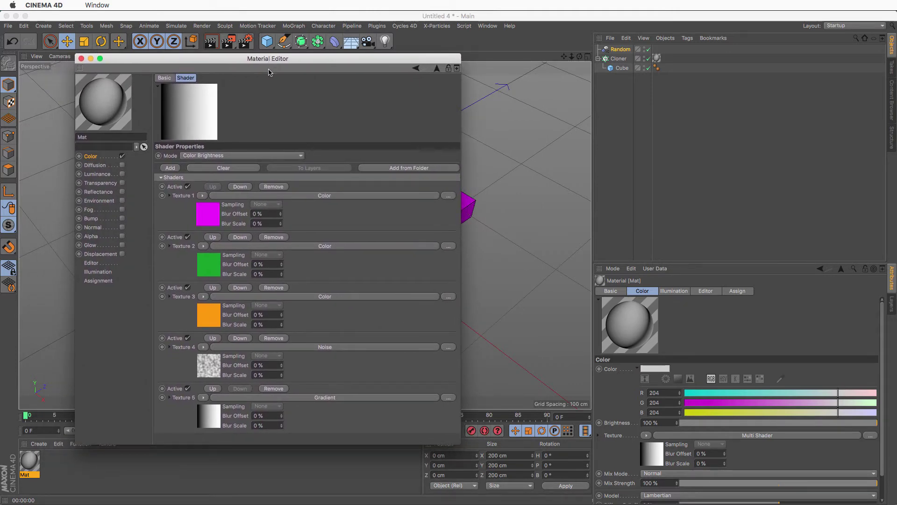
click(214, 156)
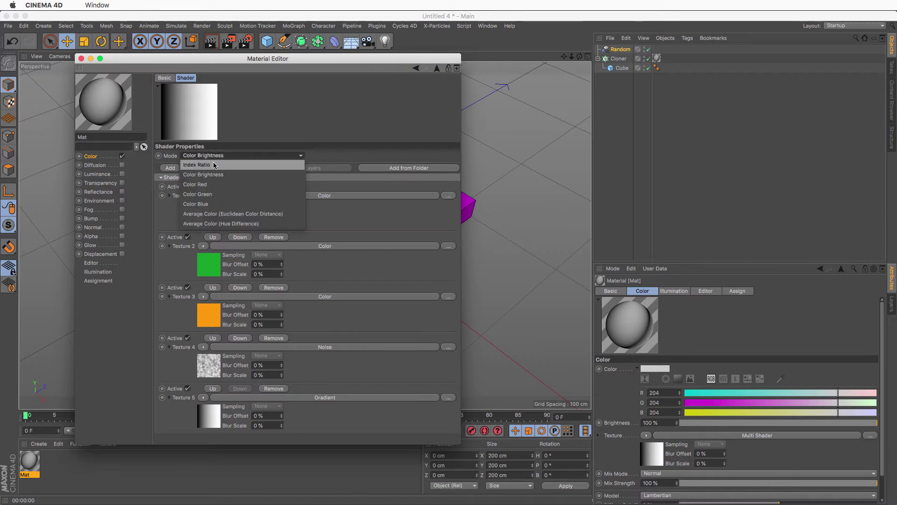
click(217, 187)
drag(223, 59, 613, 116)
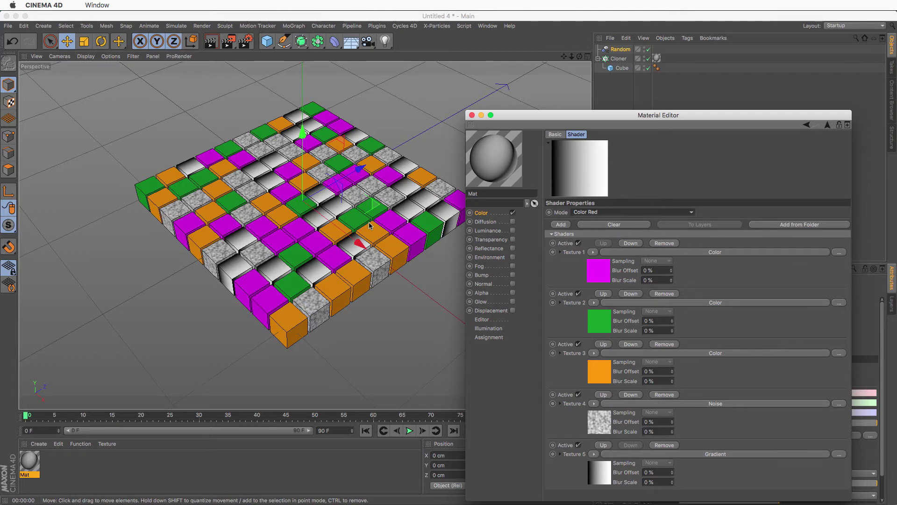
drag(555, 115, 289, 58)
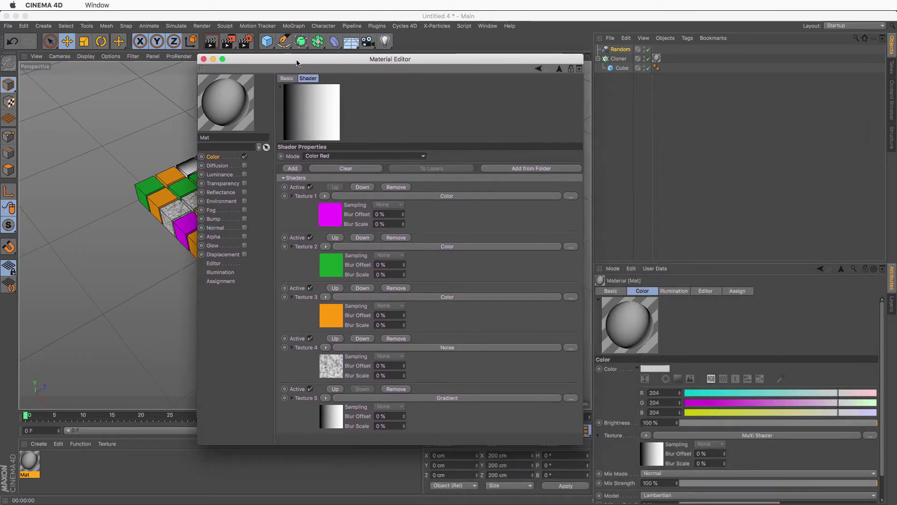
Adjust the Random effector's red value, confirm Color Red mode and close the Material Editor
click(625, 50)
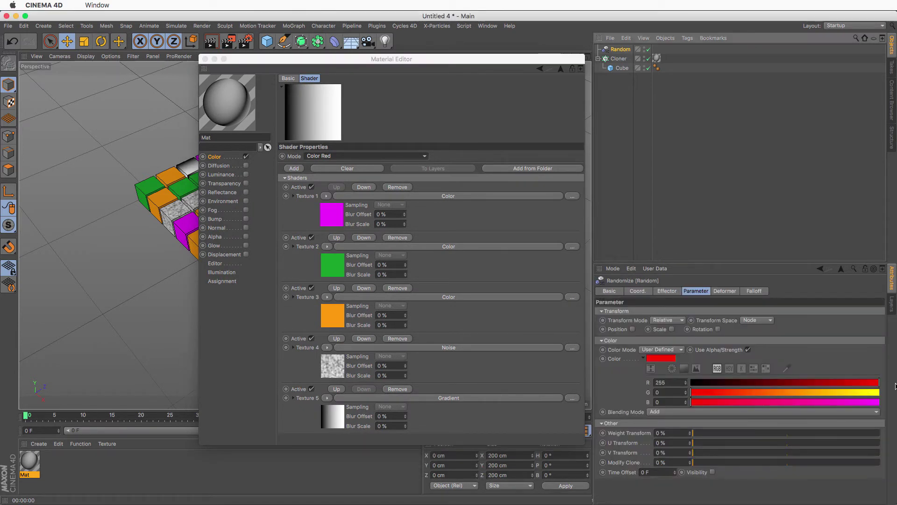
mouse_move(879, 386)
mouse_down()
mouse_move(704, 388)
mouse_move(874, 383)
mouse_up()
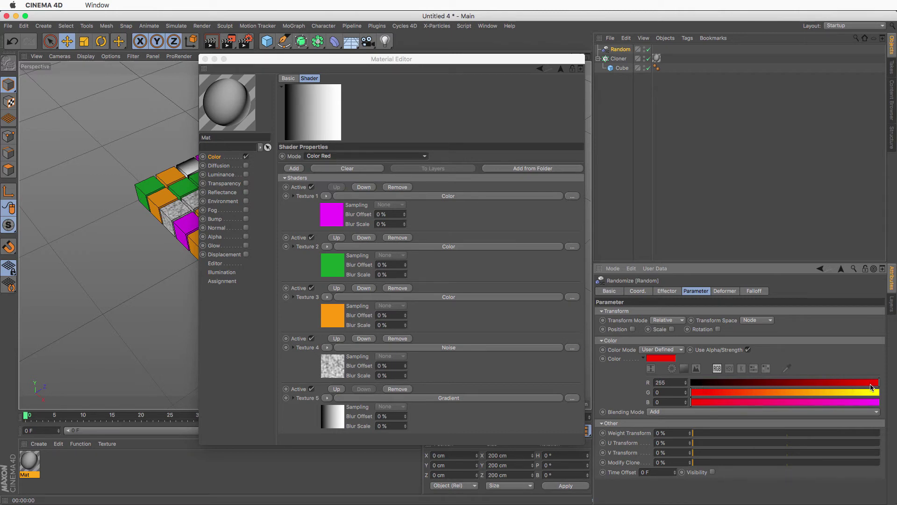
click(349, 157)
click(384, 107)
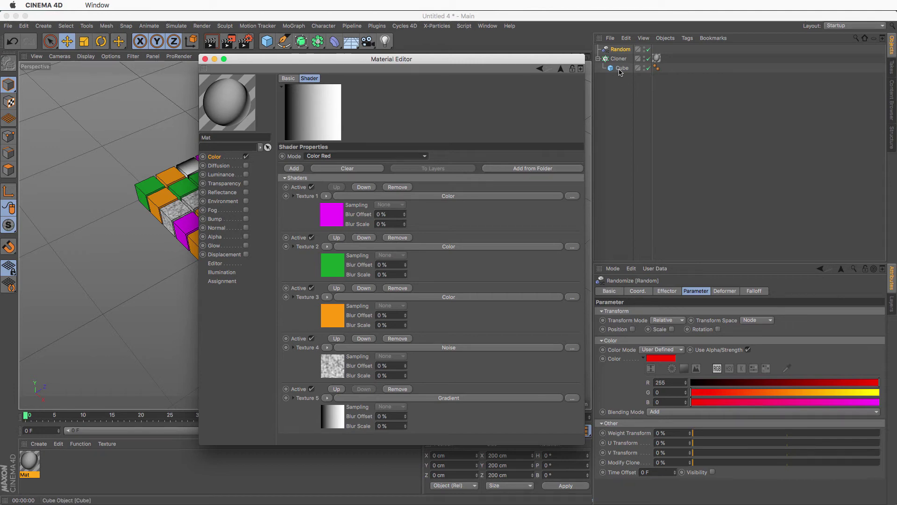
click(205, 59)
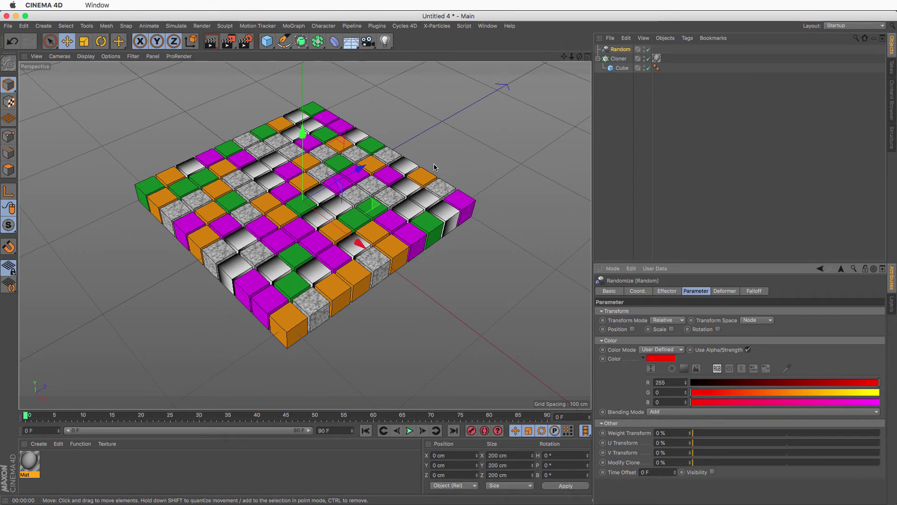
Enable Mat's Alpha channel with a MoGraph Color Shader texture, making the cube grid transparent
double_click(33, 463)
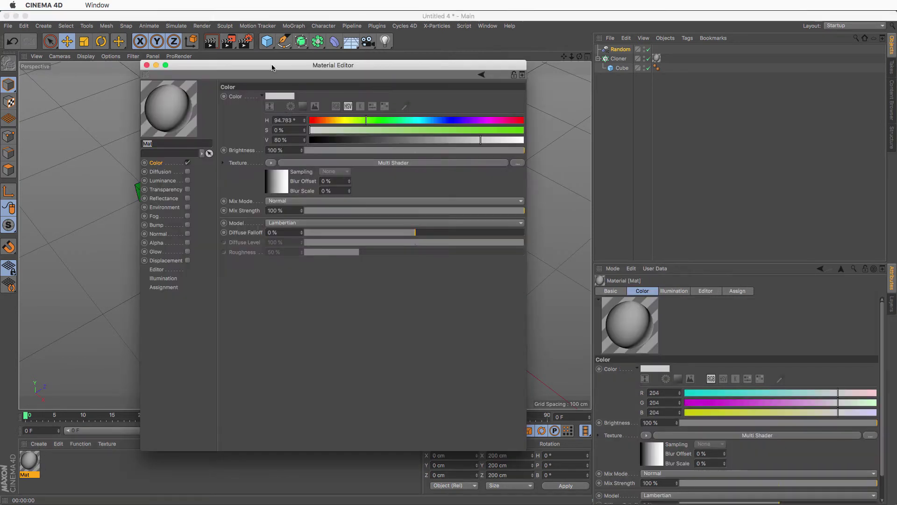
drag(262, 65, 153, 71)
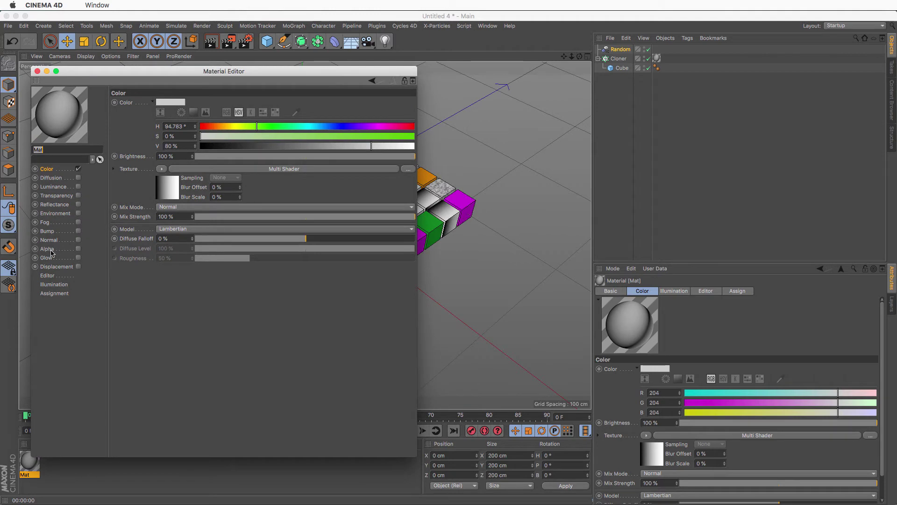
click(78, 248)
click(162, 160)
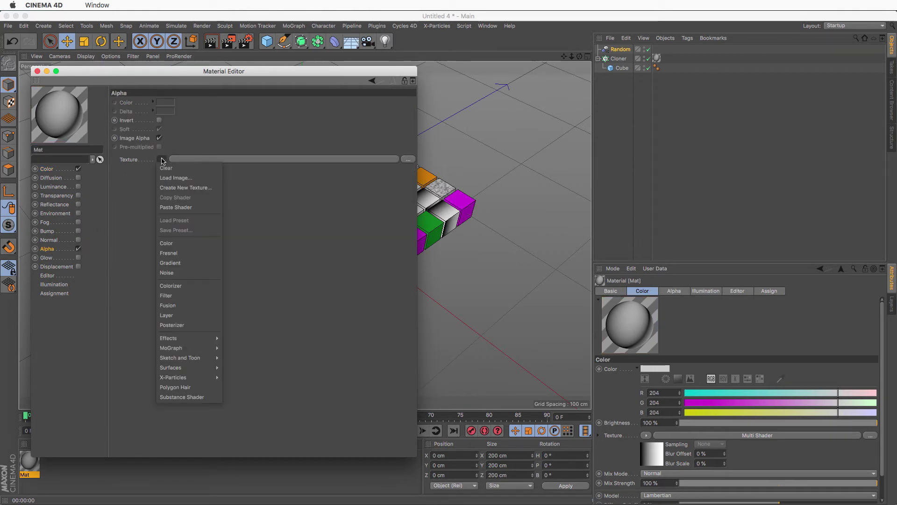
mouse_move(192, 348)
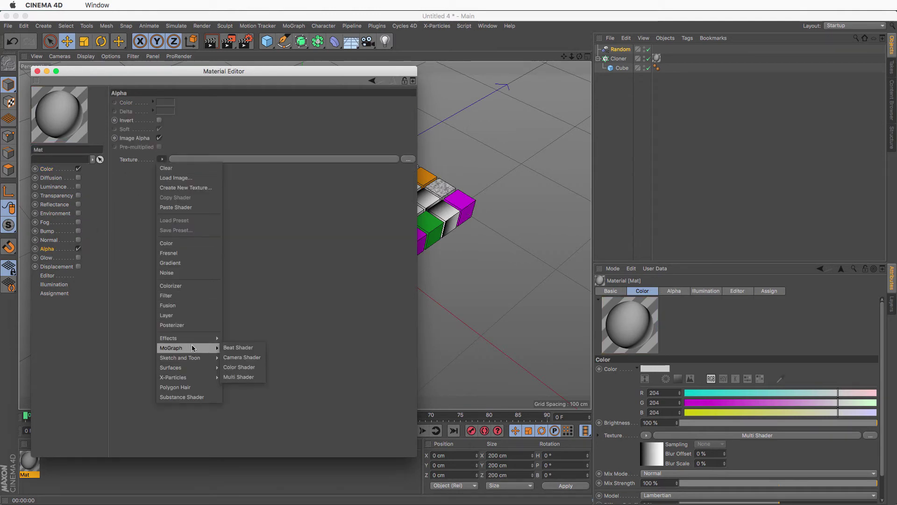
click(258, 368)
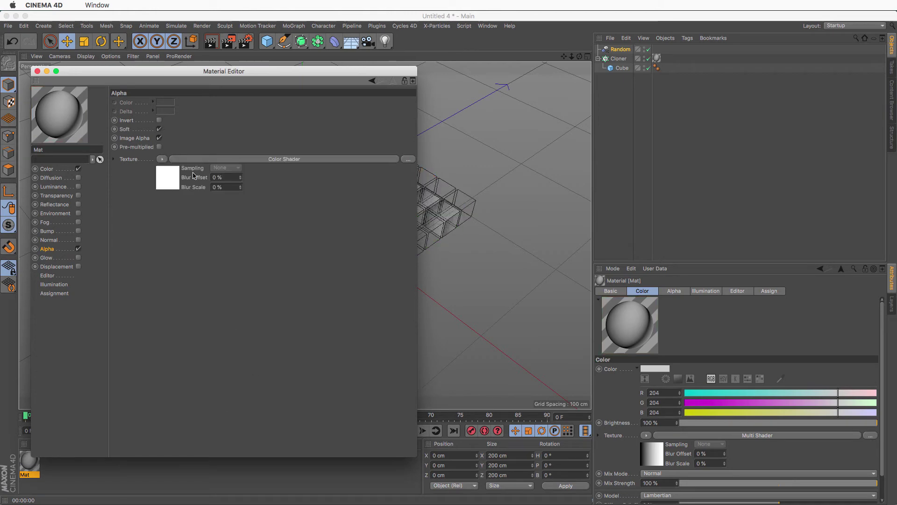
drag(180, 76, 563, 103)
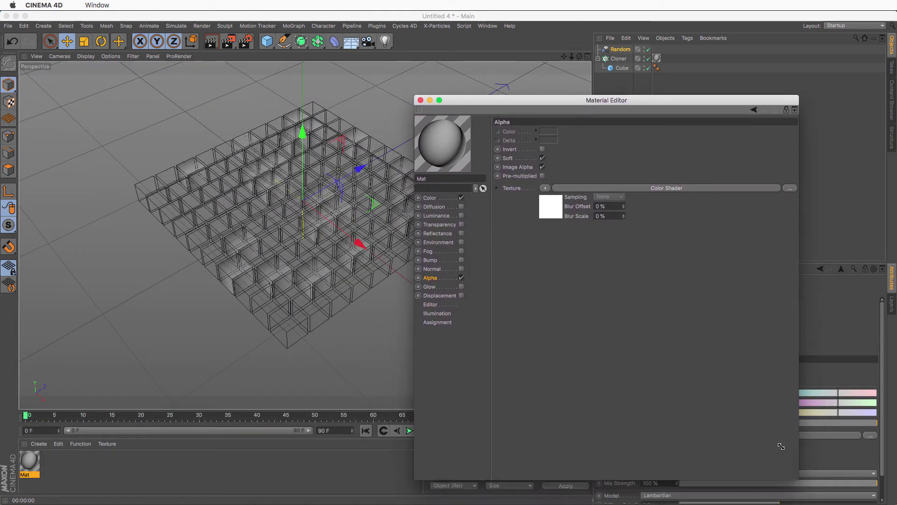
drag(794, 484, 737, 360)
drag(565, 100, 342, 205)
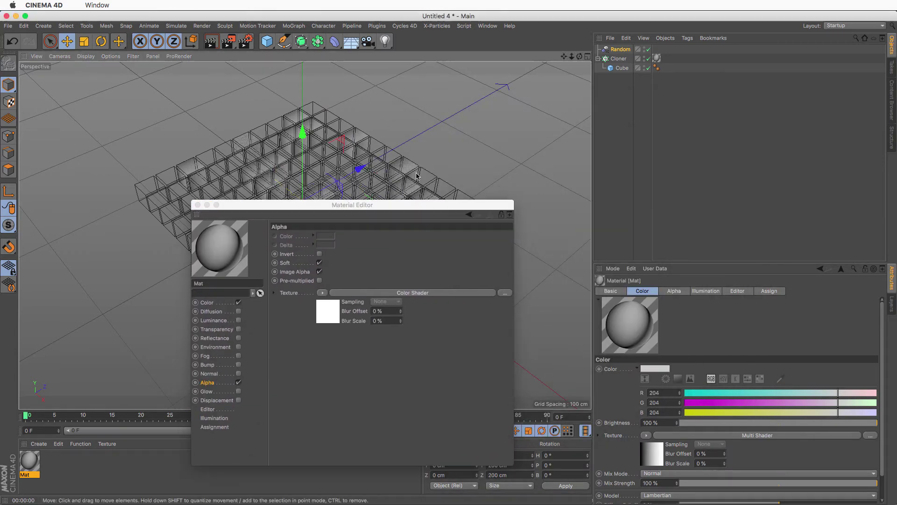
alt+drag(355, 154, 273, 96)
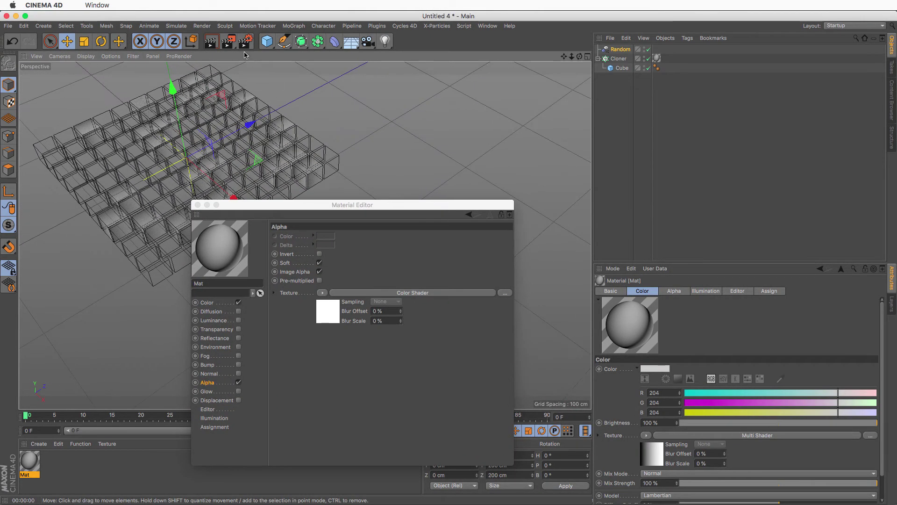
Start an Interactive Render Region over the top-left of the view, shorten its bottom and raise quality
click(228, 41)
click(296, 256)
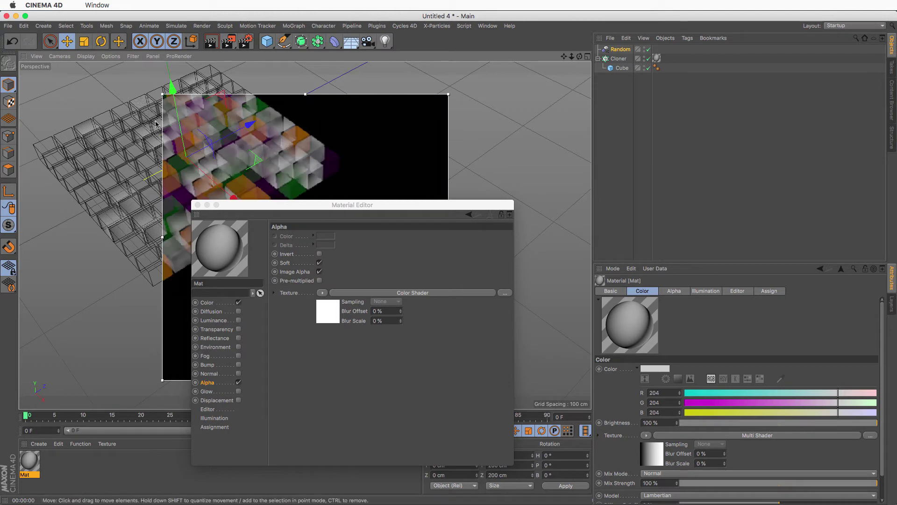
drag(233, 93, 92, 62)
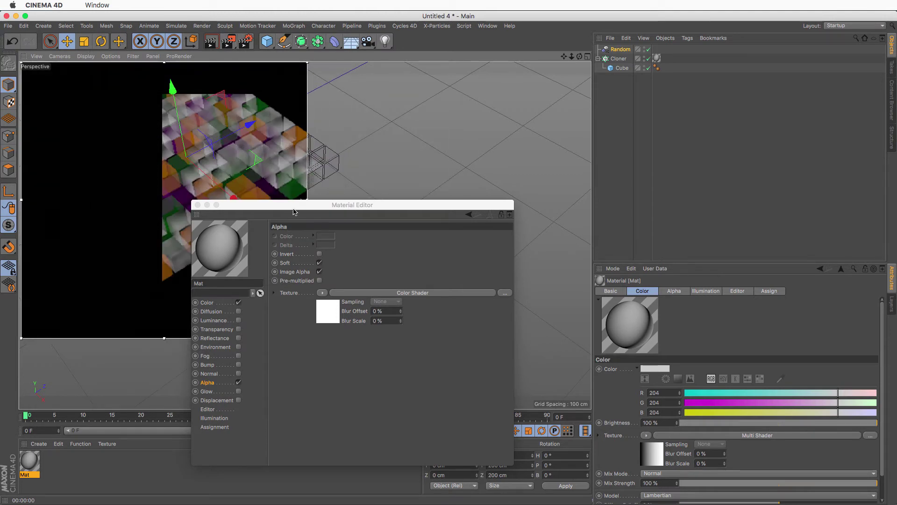
drag(164, 336, 164, 296)
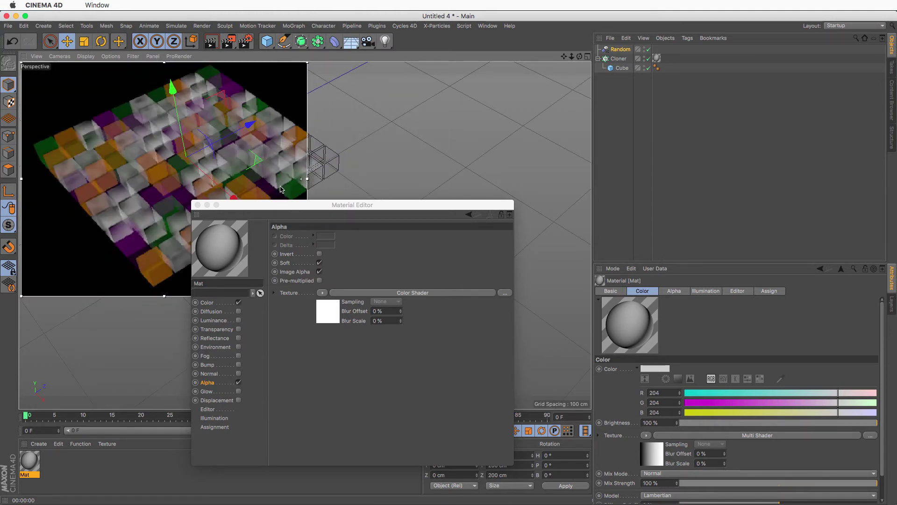
drag(300, 179, 300, 91)
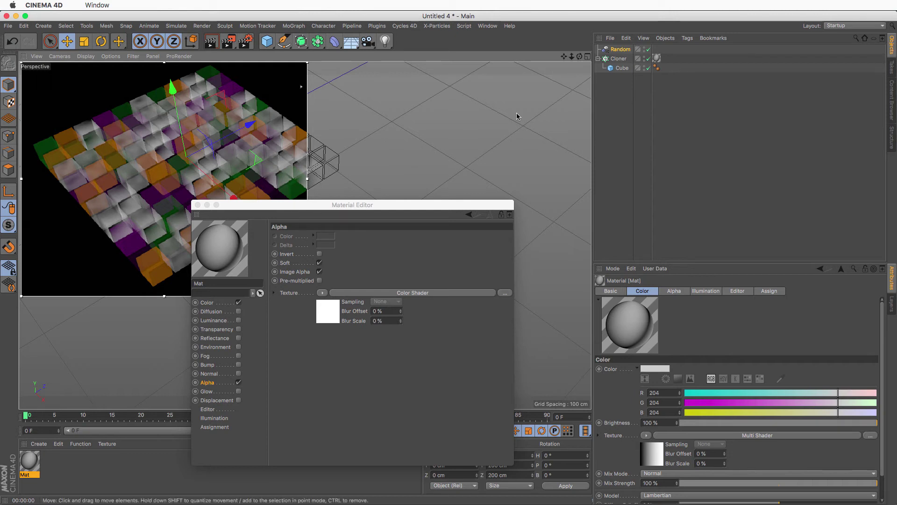
Add a Plain effector to the Cloner and rename it Plain T
click(619, 59)
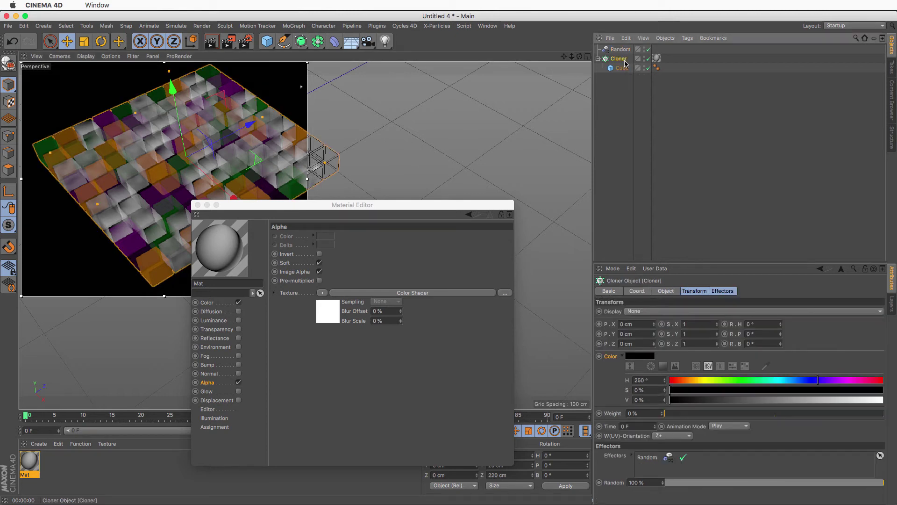
click(294, 25)
mouse_move(353, 41)
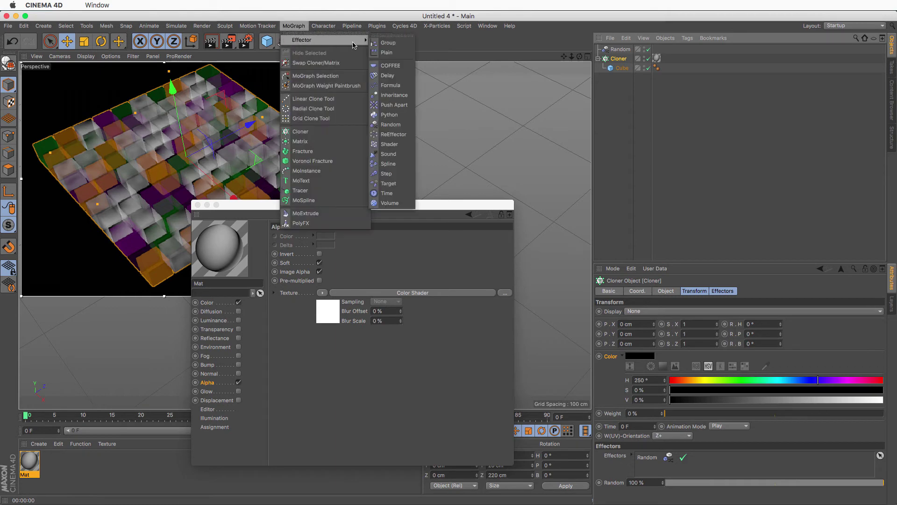
click(388, 52)
click(617, 50)
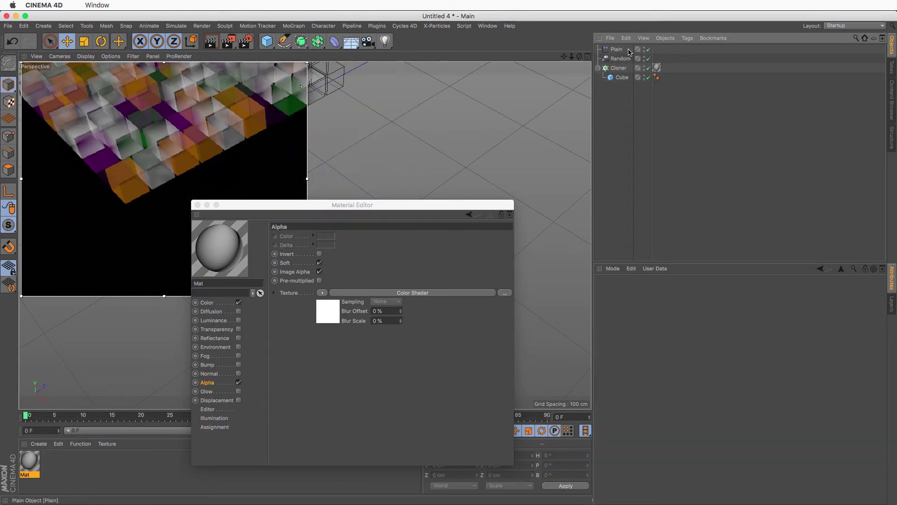
double_click(617, 50)
text(T)
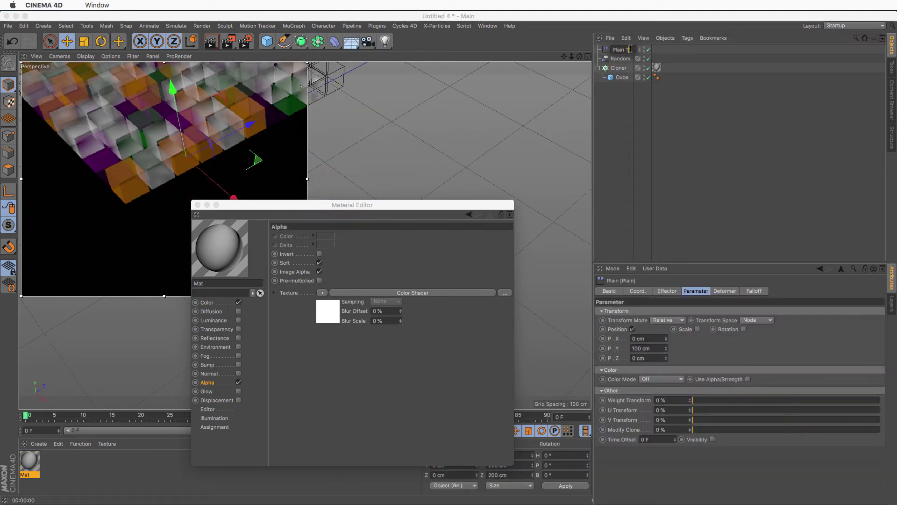
key(Return)
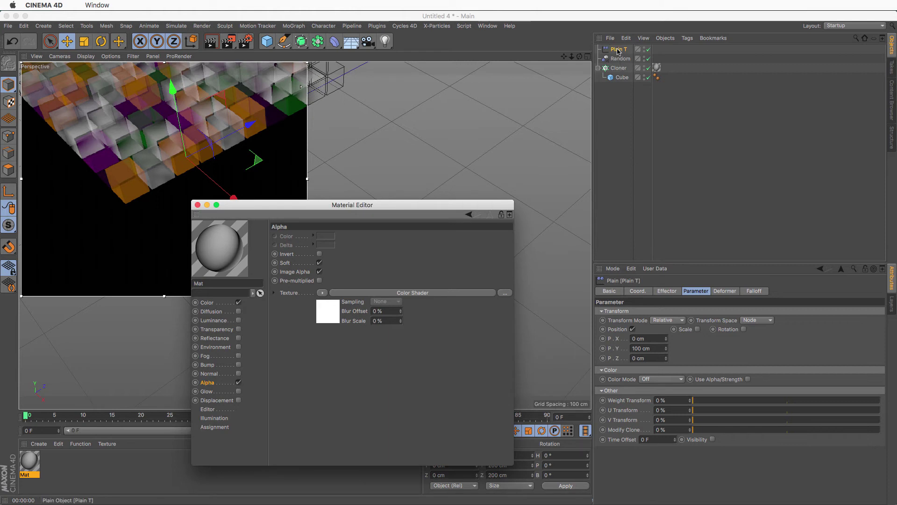
click(617, 51)
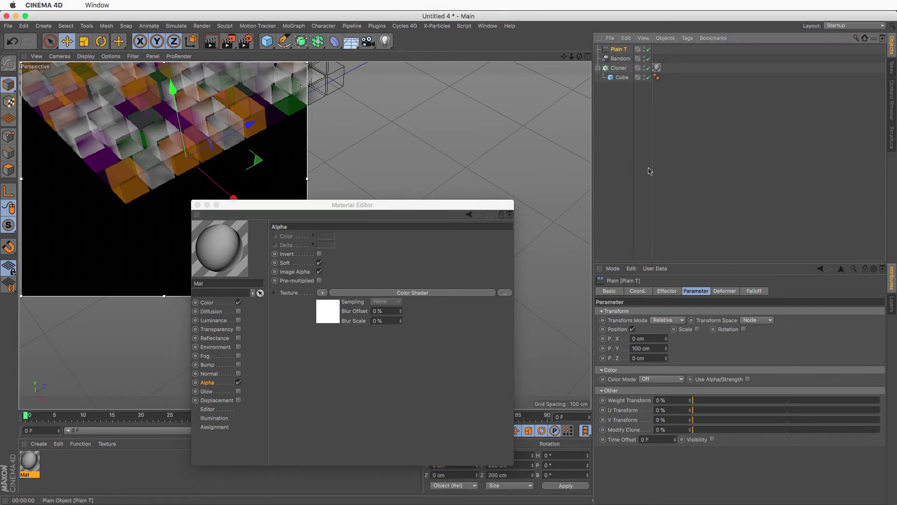
Untick Position and set a User Defined colour of RGB 0/255/0 with Add blending
click(633, 329)
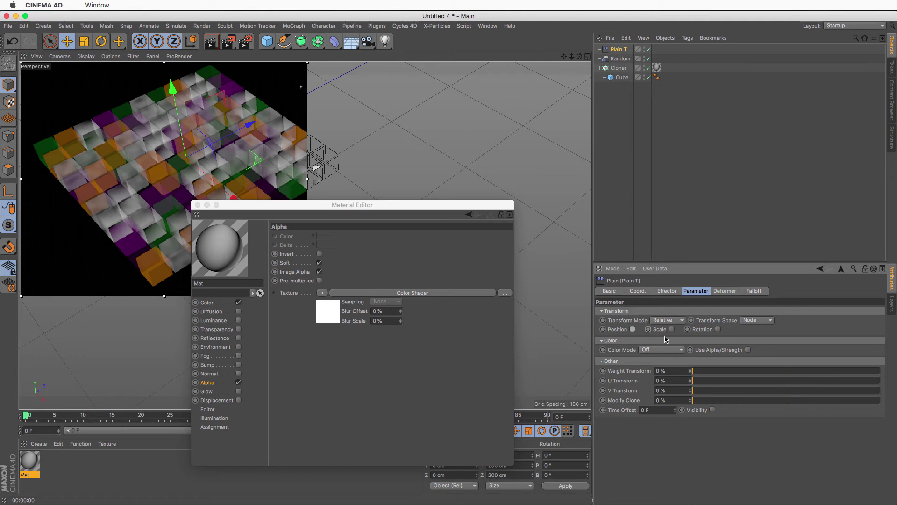
click(663, 350)
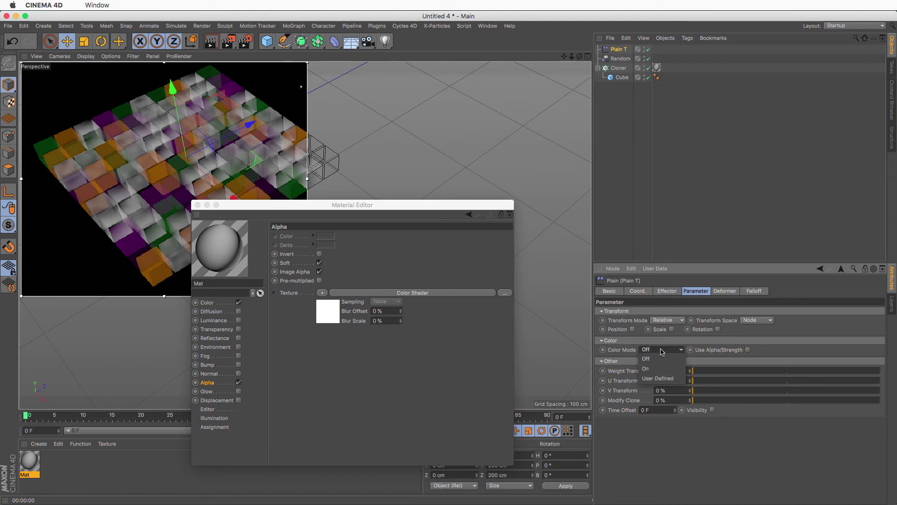
click(667, 377)
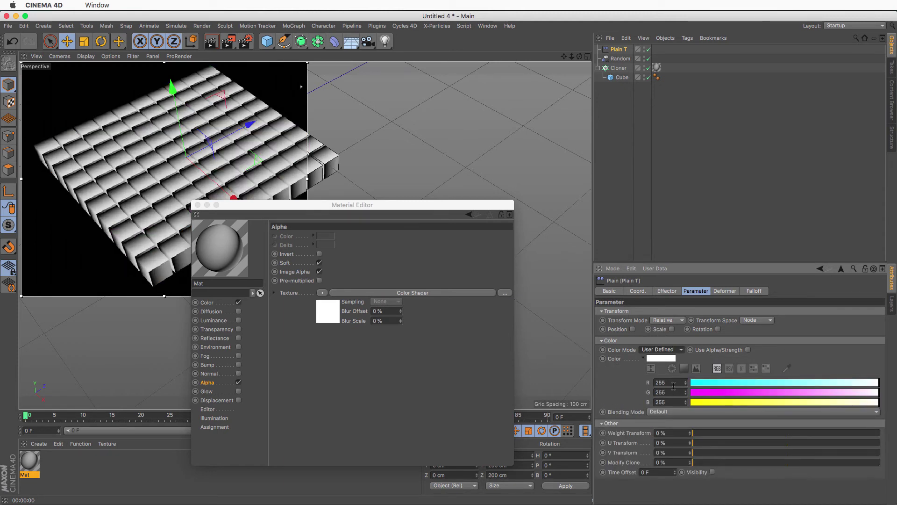
double_click(673, 383)
text(0)
key(Tab)
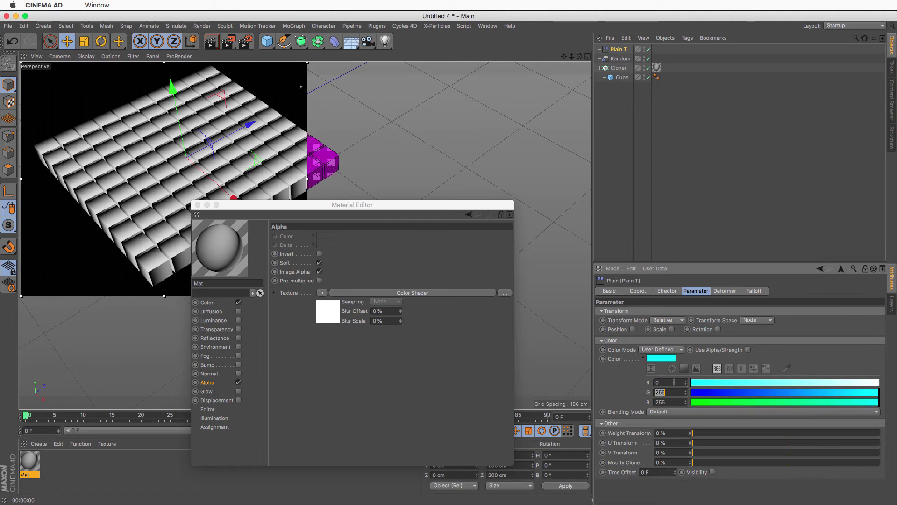
key(Tab)
text(0)
key(Return)
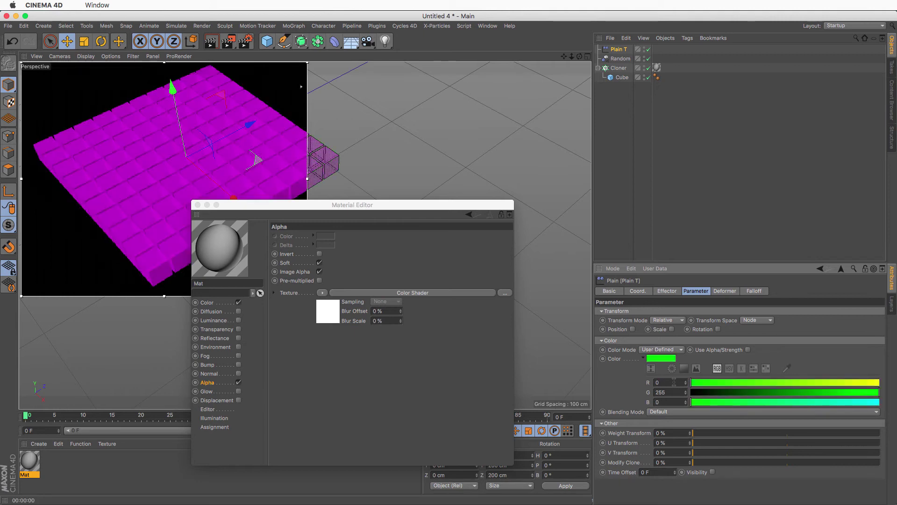
click(673, 411)
click(672, 429)
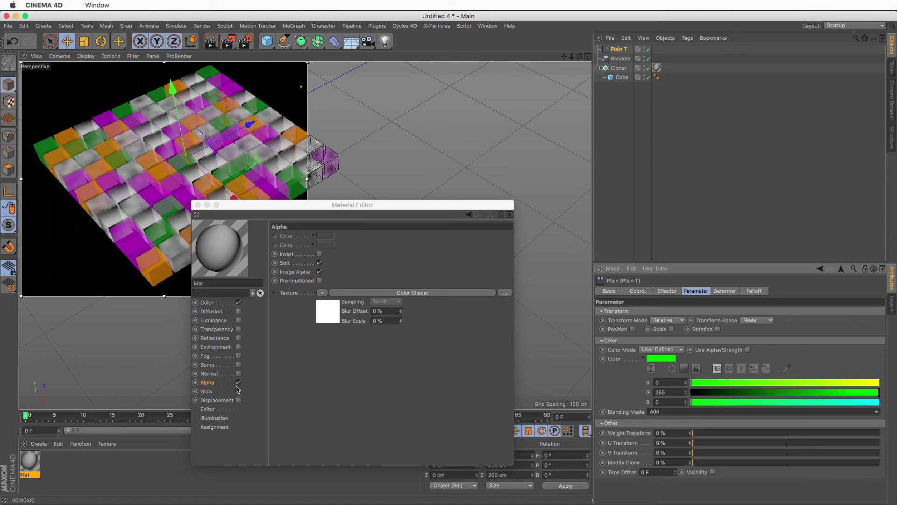
Replace the material's Alpha texture with a Colorizer shader
click(211, 383)
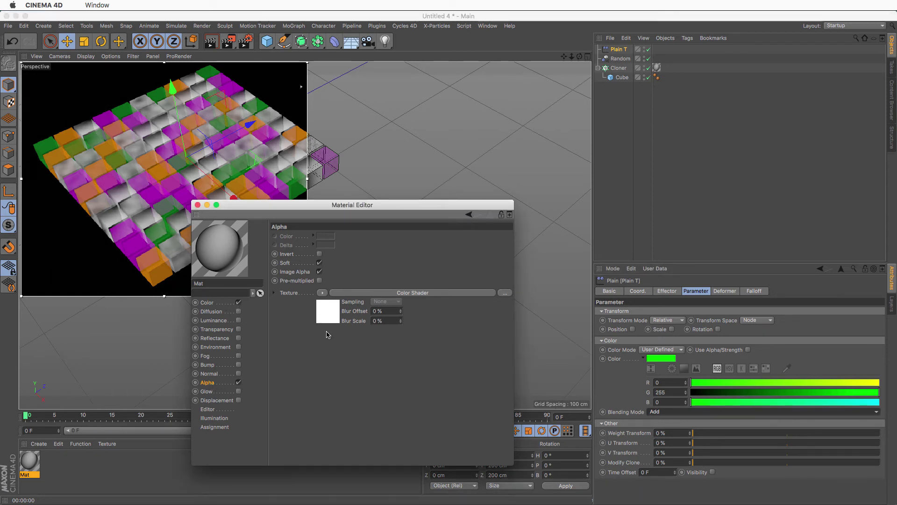
click(328, 323)
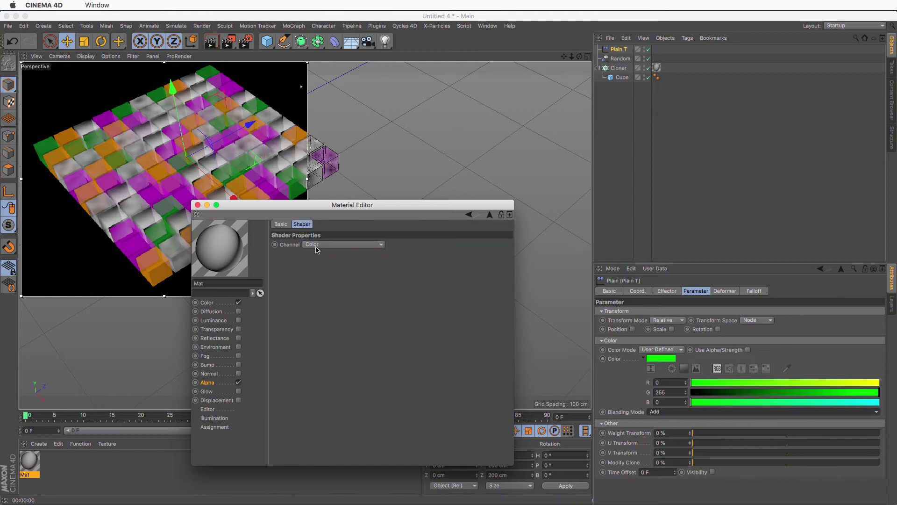
click(330, 244)
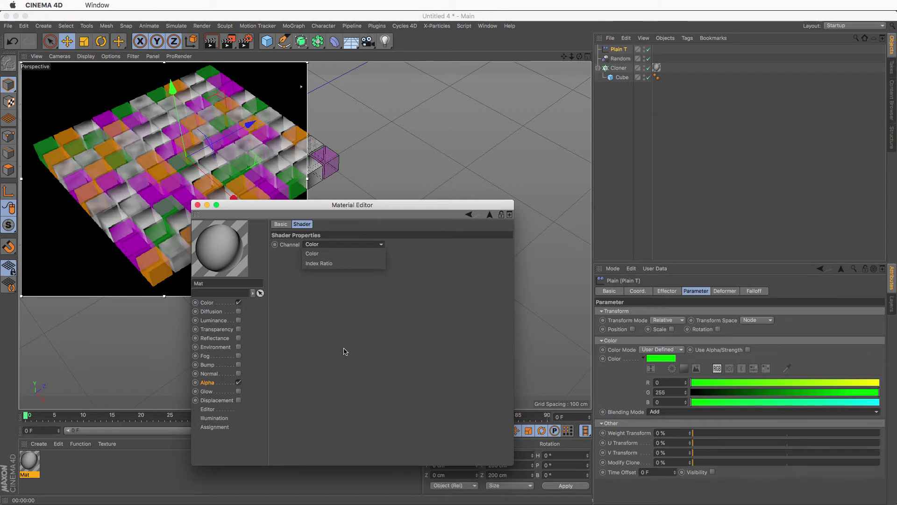
click(344, 351)
click(491, 215)
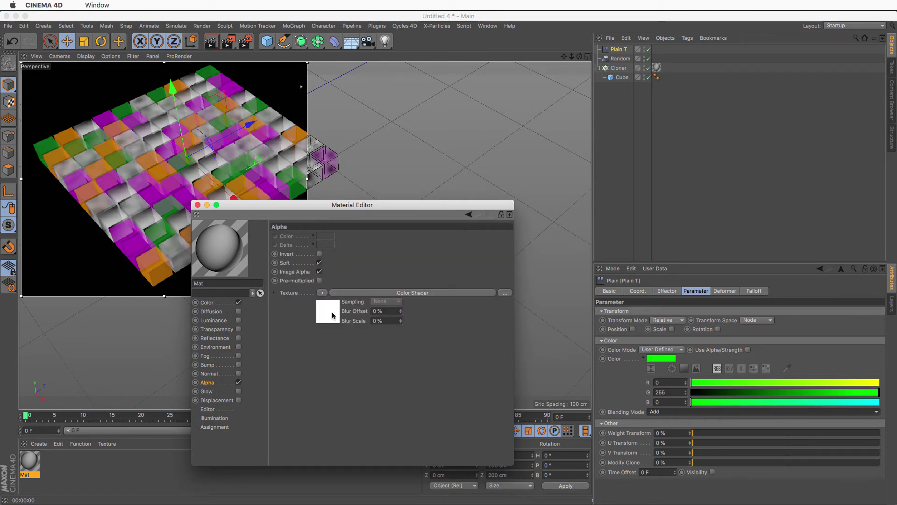
click(323, 293)
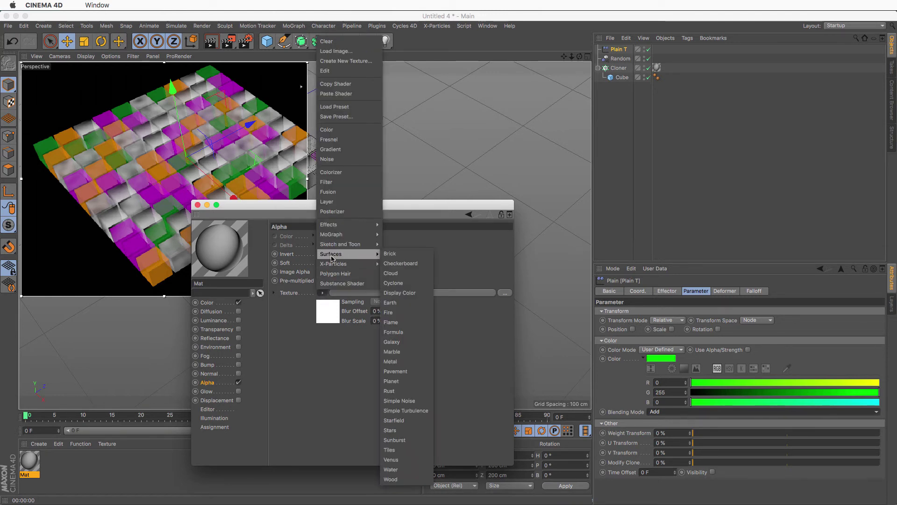
click(332, 172)
Set the Colorizer input to Green and make a black-to-white gradient, then close the Material Editor
click(334, 322)
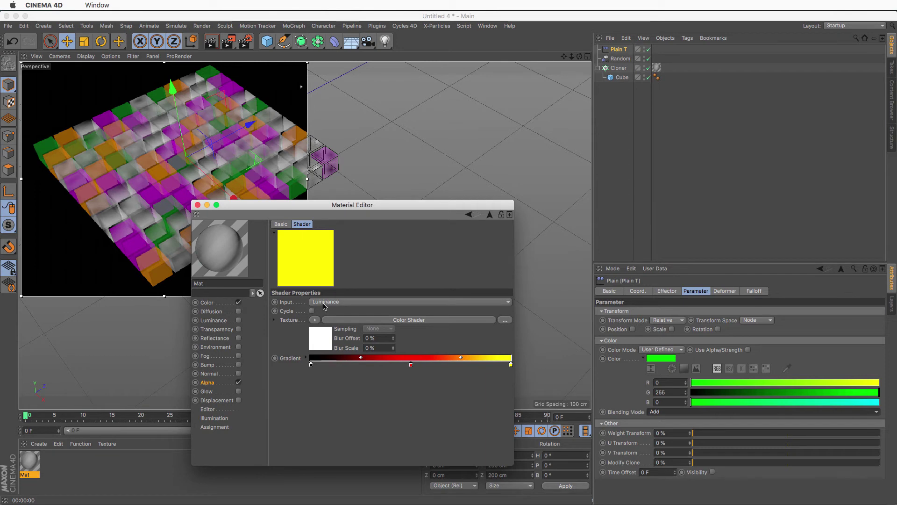
click(328, 303)
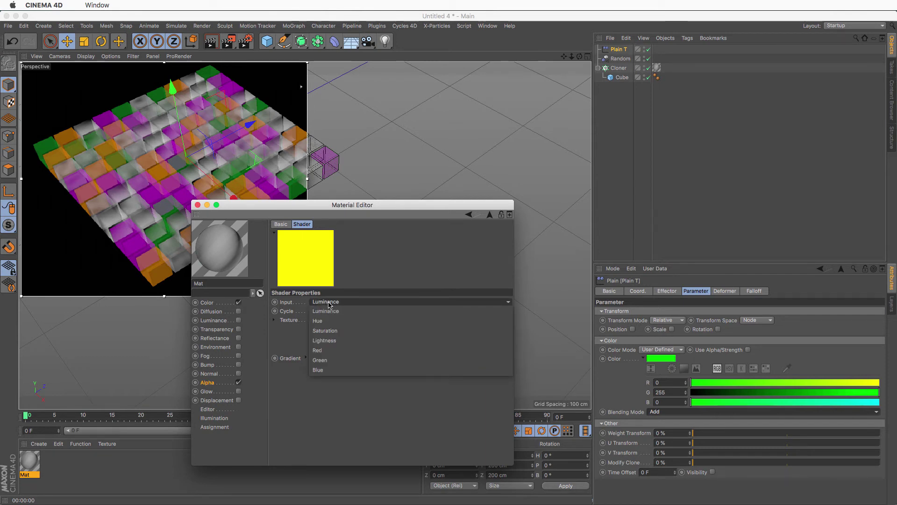
click(334, 360)
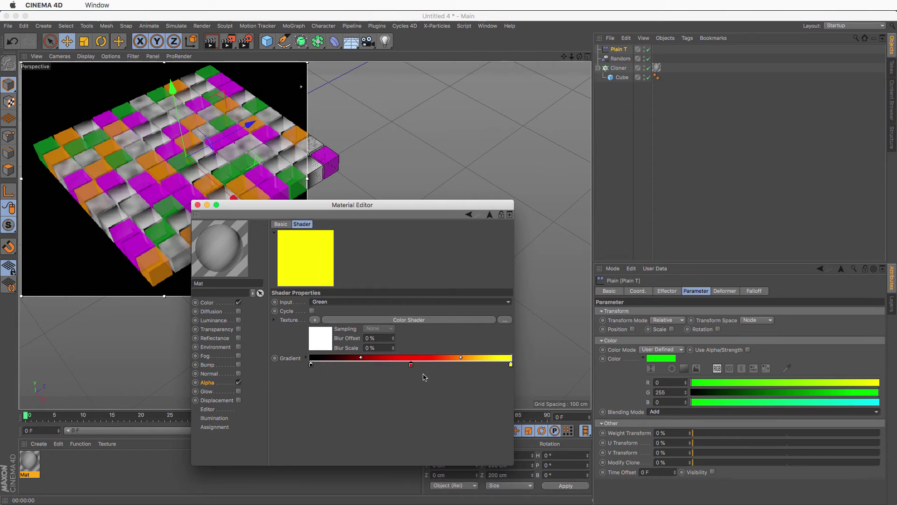
drag(410, 364, 411, 374)
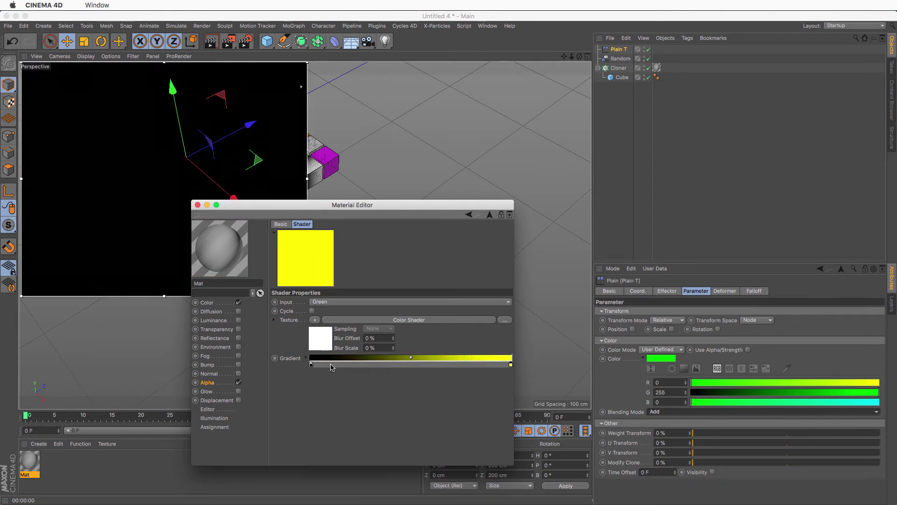
click(305, 358)
drag(408, 435, 354, 435)
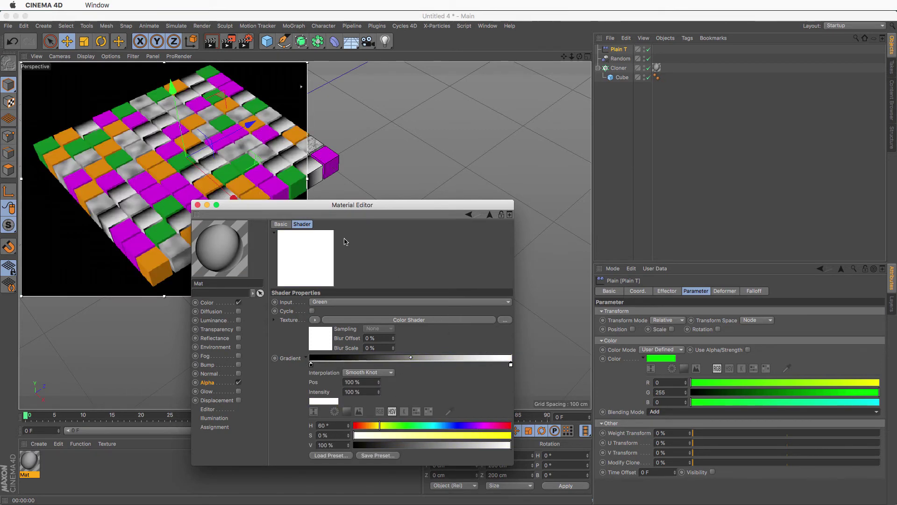
drag(315, 208, 439, 162)
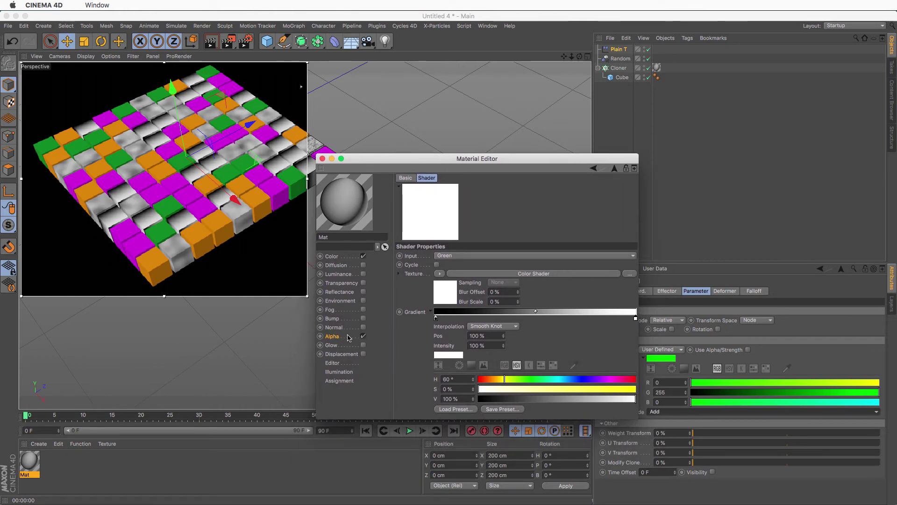
click(323, 159)
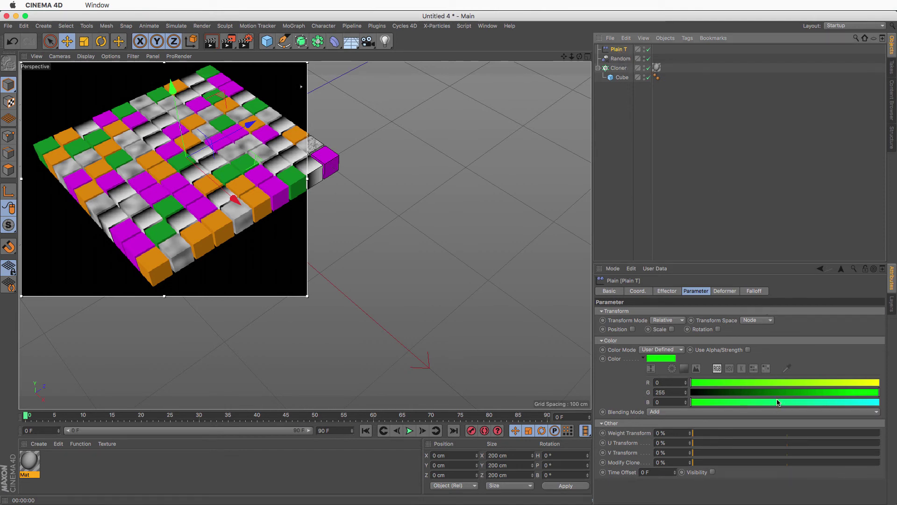
Lower Plain T's green value to 94 and give it a Linear falloff
drag(851, 396, 880, 396)
click(753, 290)
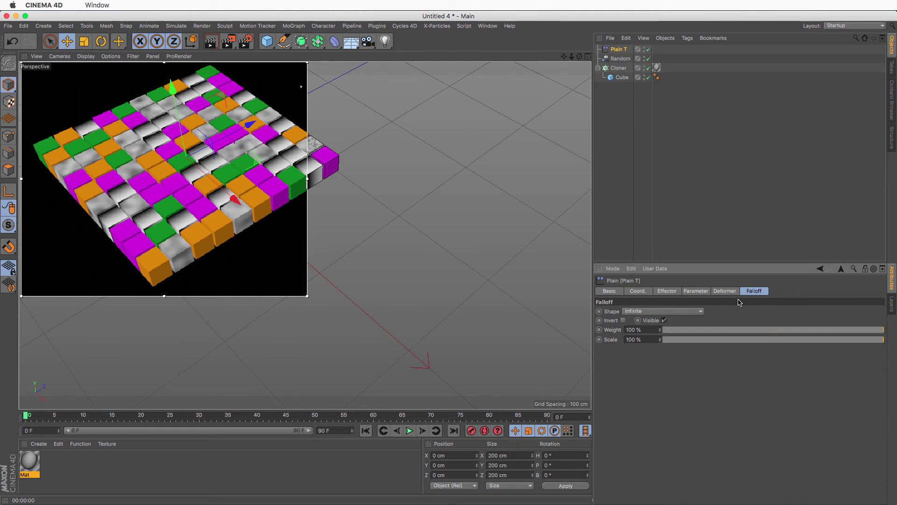
click(672, 311)
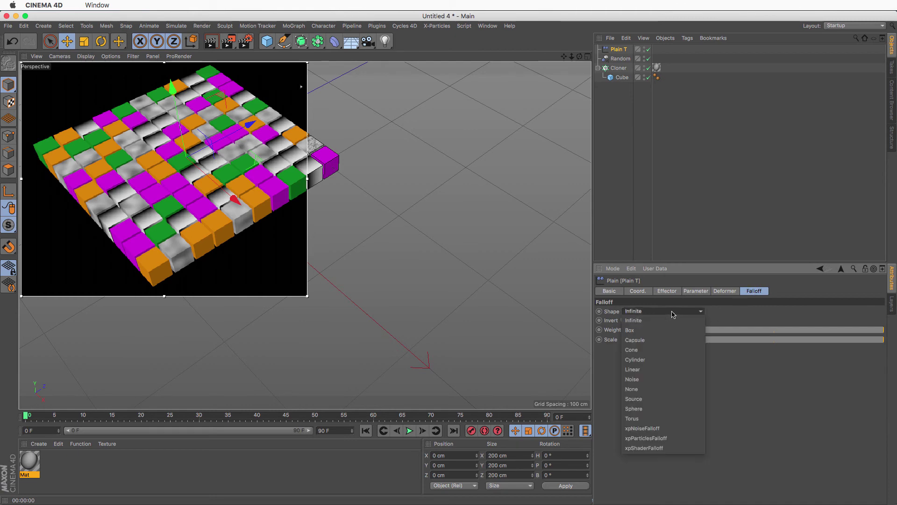
click(668, 369)
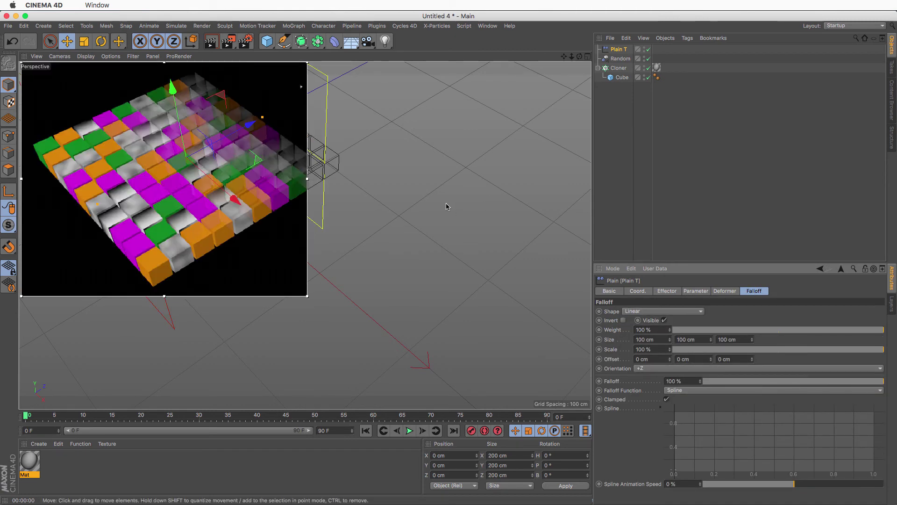
Move Plain T so its falloff crosses the cube grid
drag(200, 150, 226, 188)
key(r)
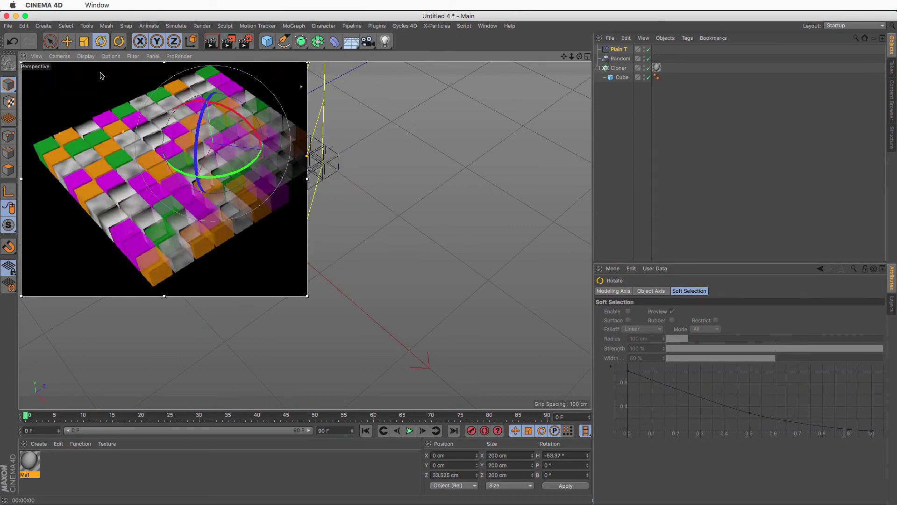
click(67, 41)
drag(269, 153, 294, 158)
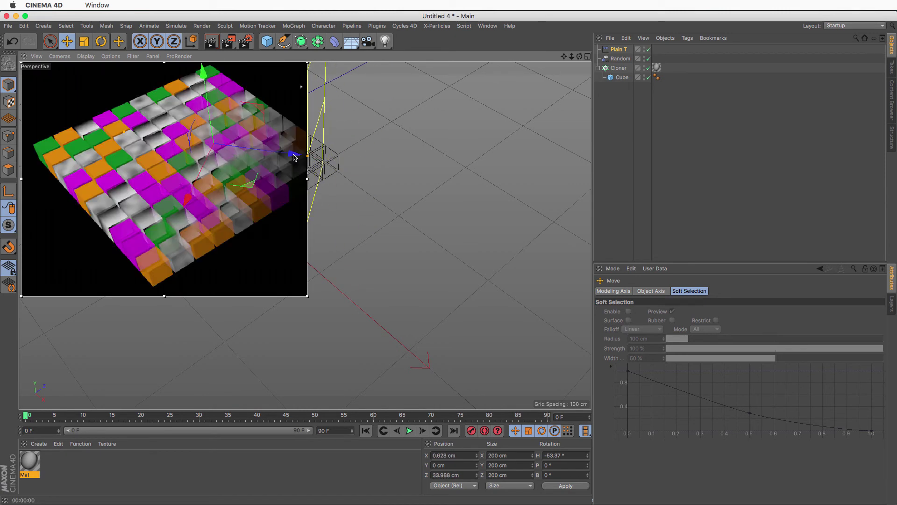
Open Mat, enable its Luminance channel, and copy the Alpha Colorizer shader
double_click(29, 462)
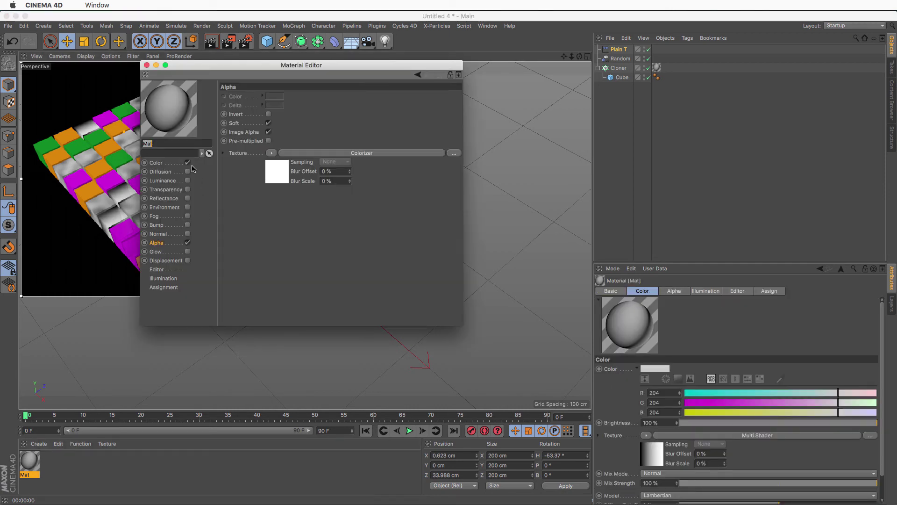
click(188, 181)
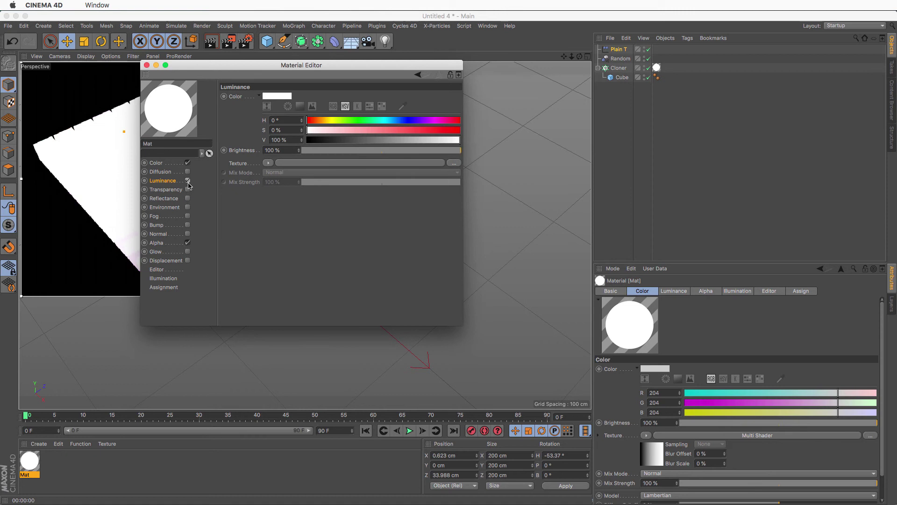
drag(266, 61, 407, 70)
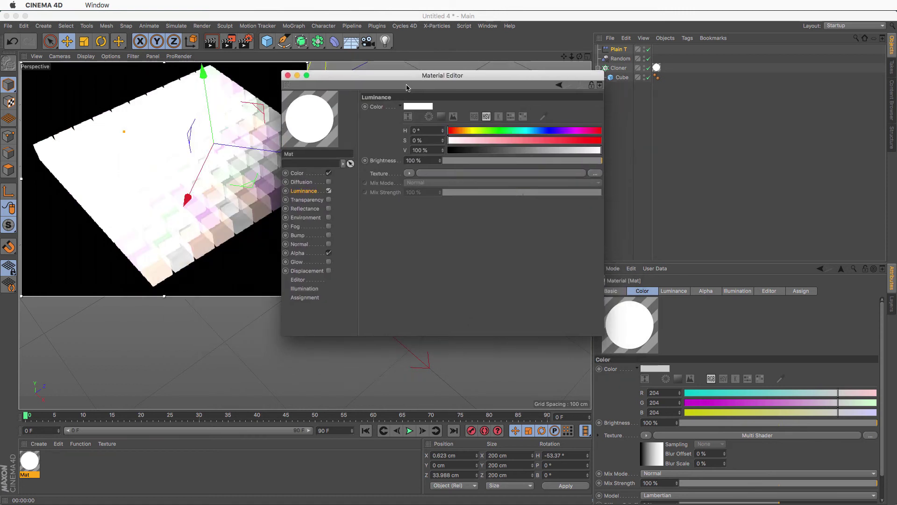
click(408, 174)
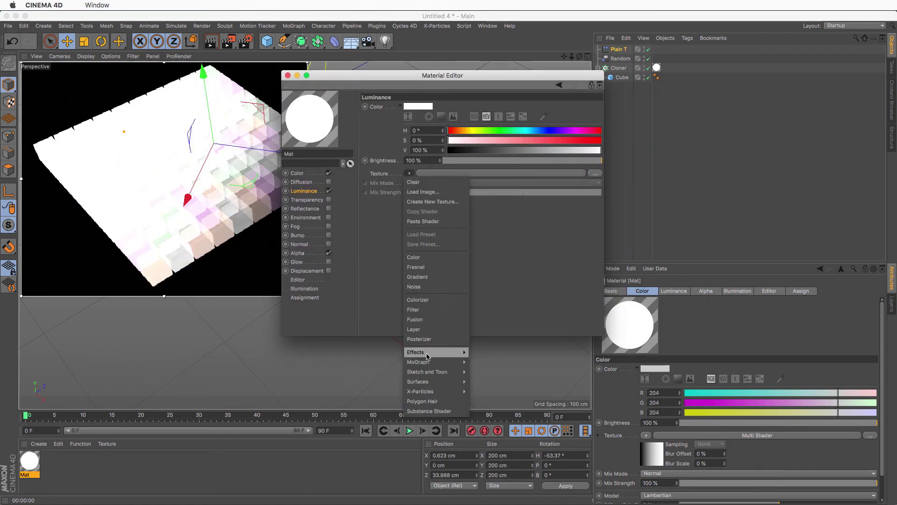
mouse_move(425, 352)
click(553, 289)
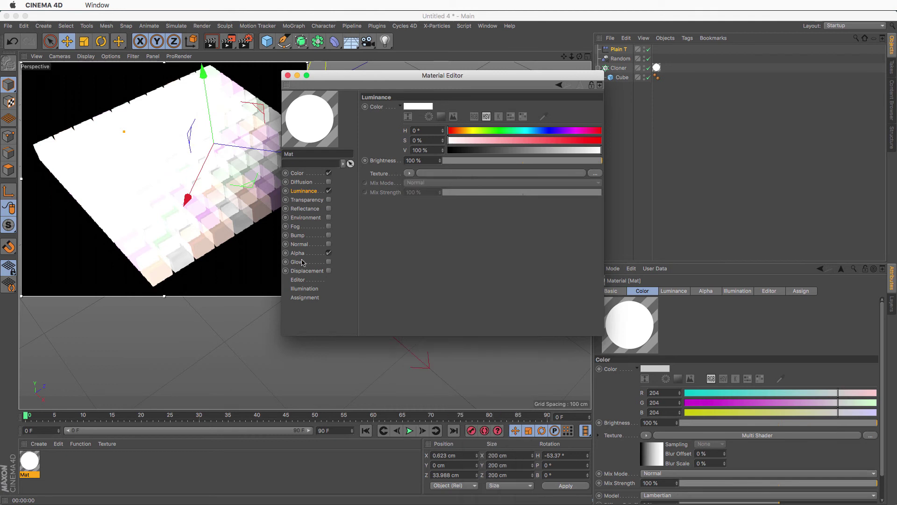
click(299, 253)
click(411, 164)
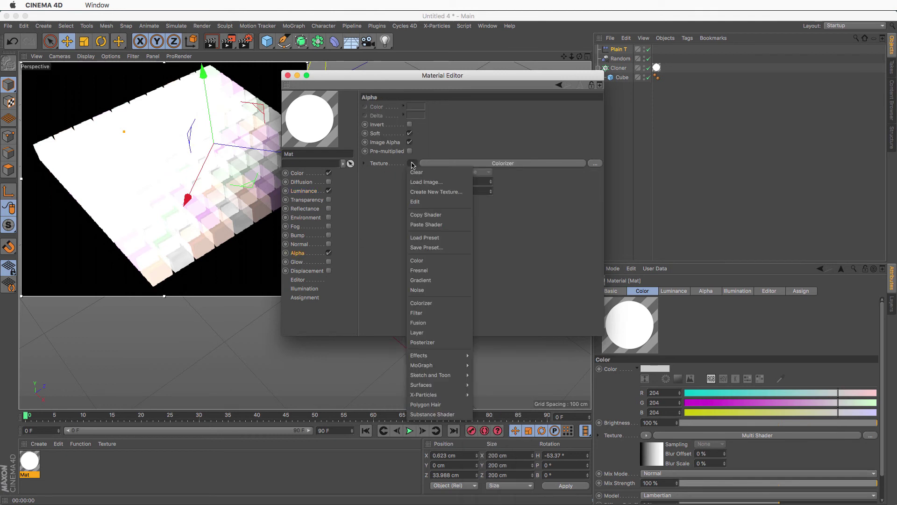
click(414, 213)
Paste the Colorizer into the Luminance texture and set its input to Blue
click(305, 191)
click(409, 173)
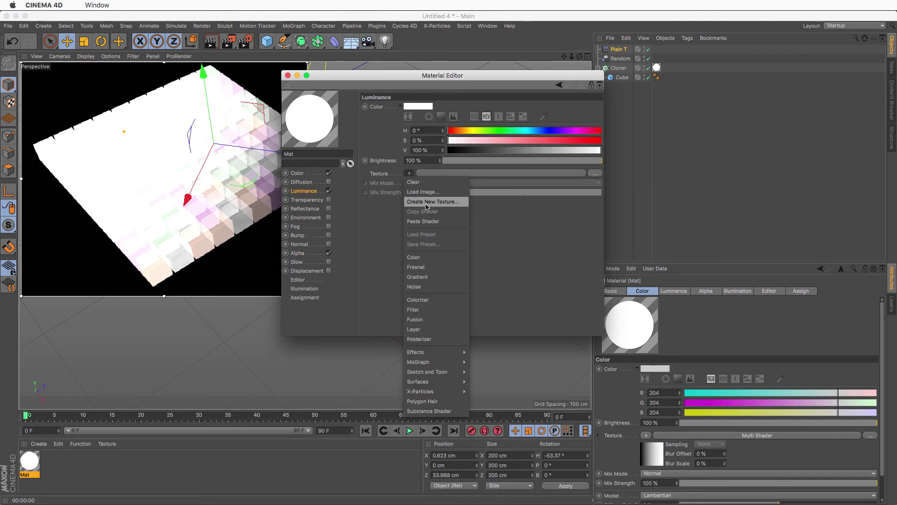
click(414, 221)
click(411, 193)
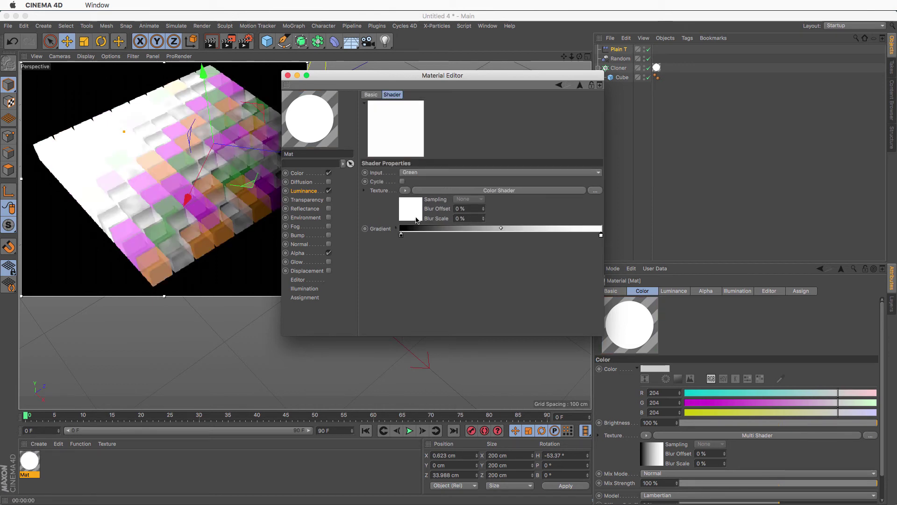
click(416, 175)
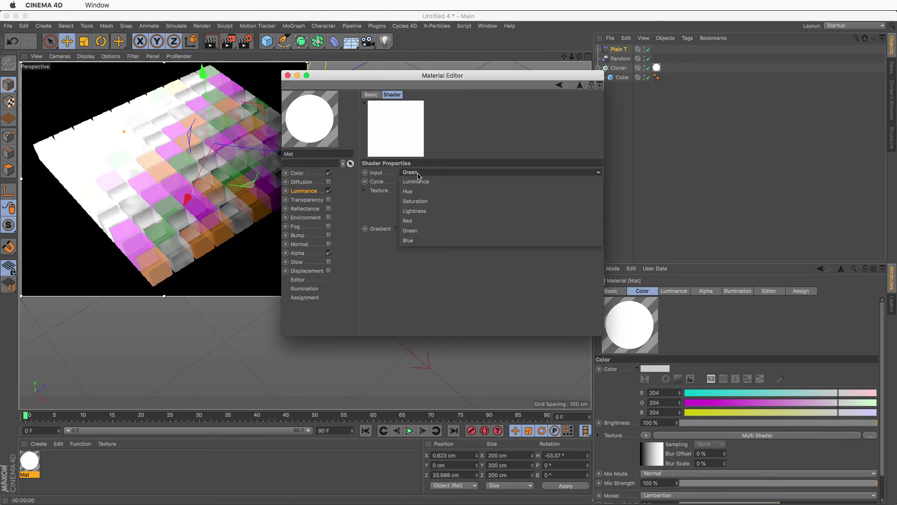
click(427, 240)
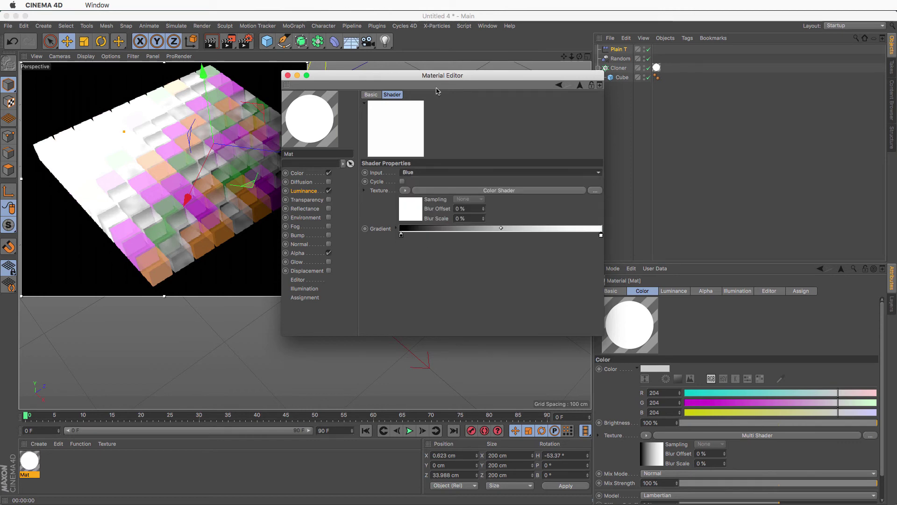
drag(445, 75, 350, 122)
Add another Plain effector to the Cloner and rename it Plain L
click(609, 66)
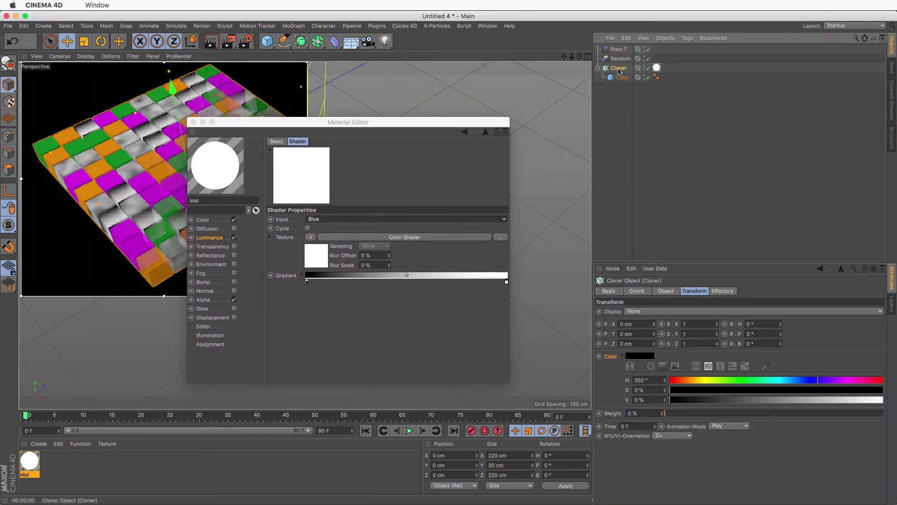
click(294, 25)
mouse_move(335, 42)
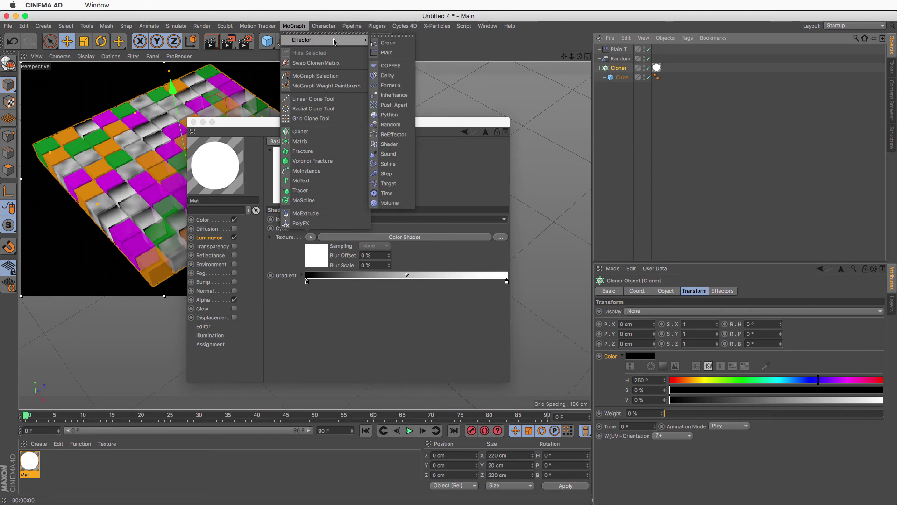
click(387, 52)
double_click(618, 49)
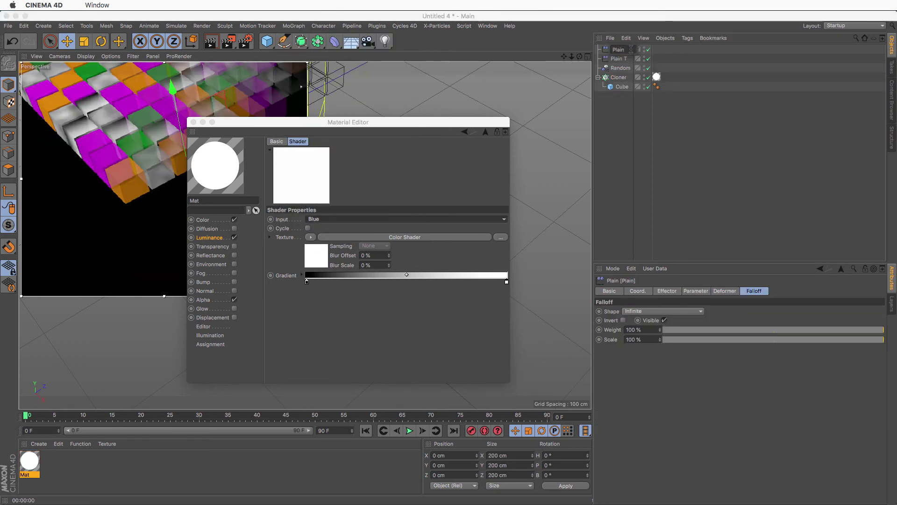
text(L)
key(Return)
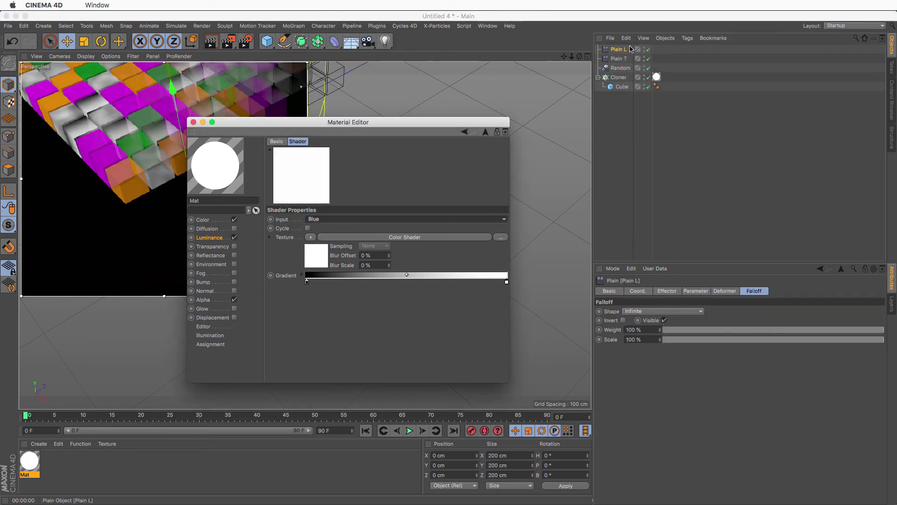
Untick Position and set a User Defined blue colour with Add blending and a Linear falloff
click(688, 291)
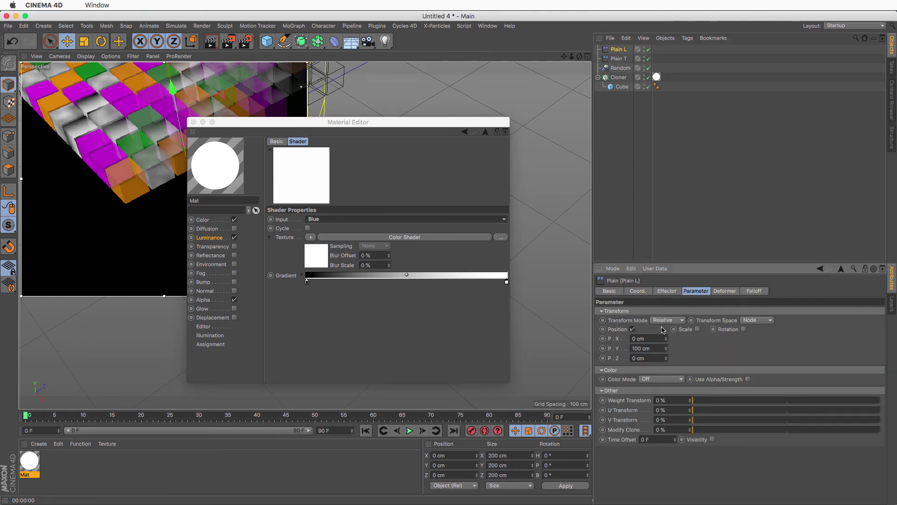
click(633, 329)
click(661, 349)
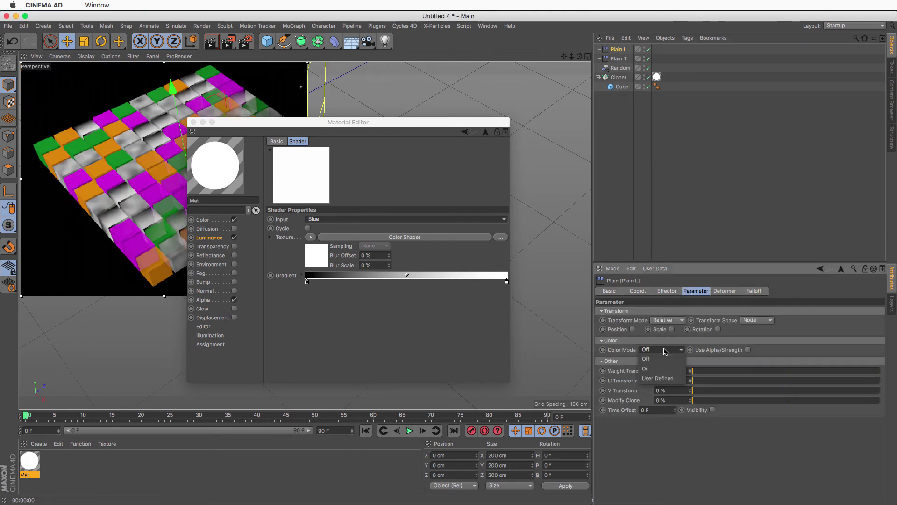
click(666, 377)
drag(710, 382, 690, 392)
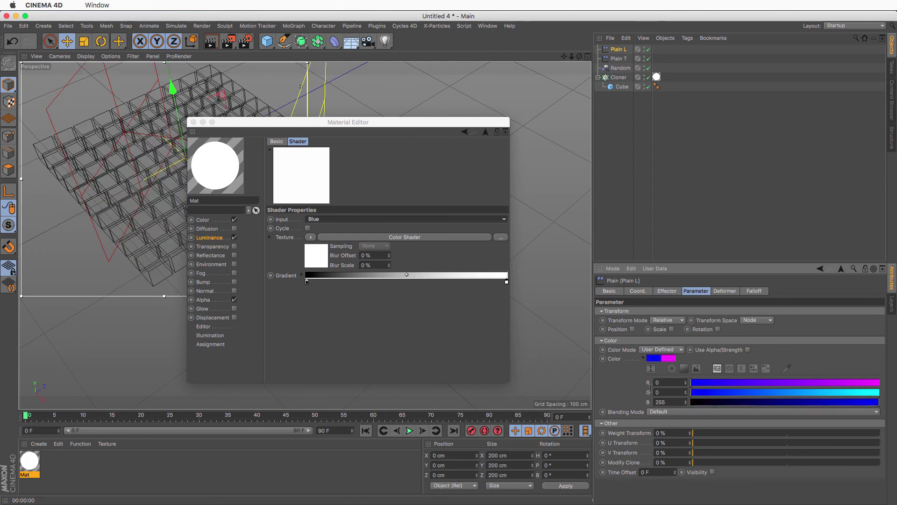
click(667, 411)
click(668, 430)
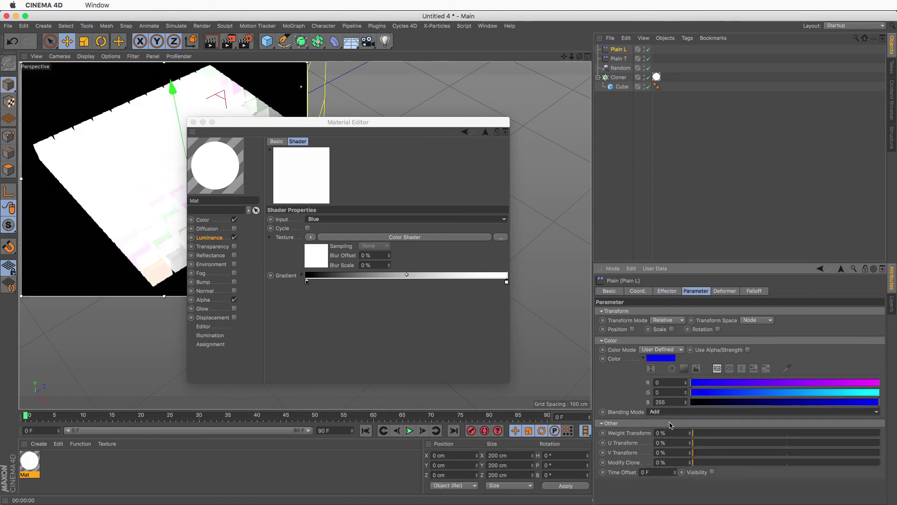
click(755, 291)
click(644, 310)
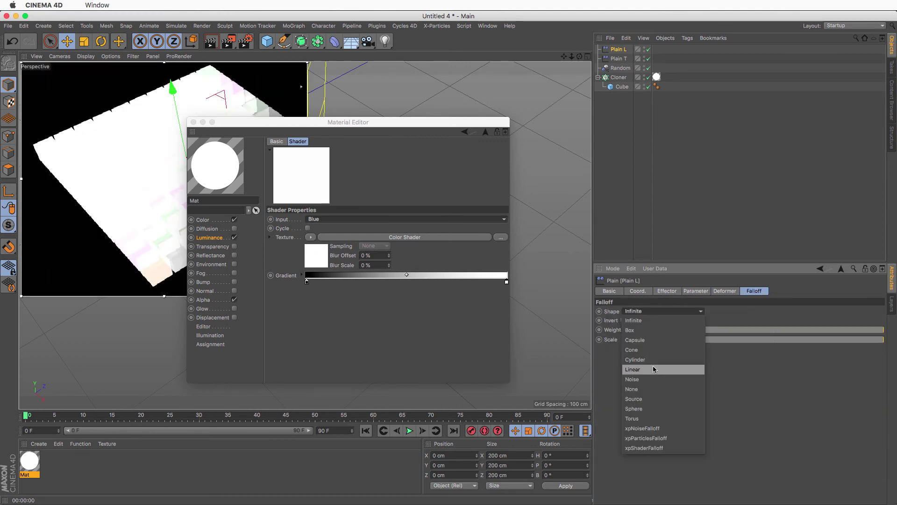
click(654, 369)
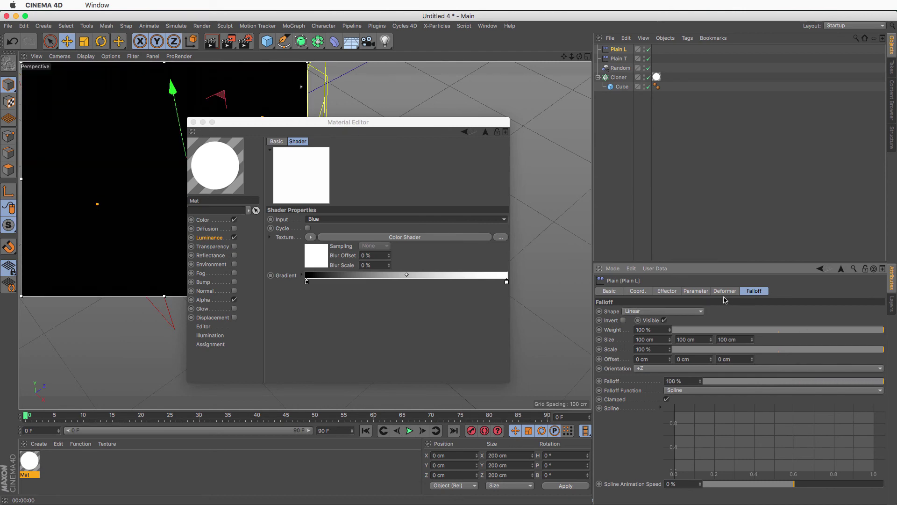
Rotate Plain L to about -52° heading and return to the Luminance Colorizer settings
drag(296, 125, 541, 165)
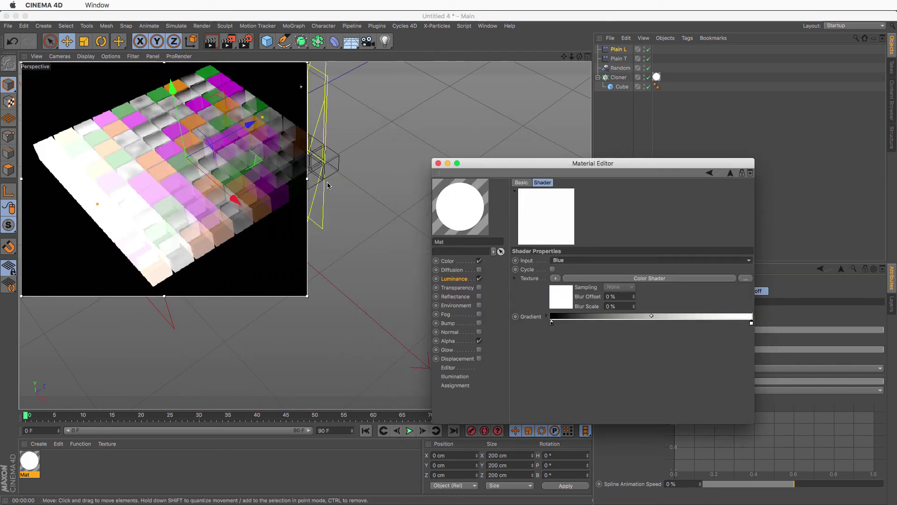
click(293, 117)
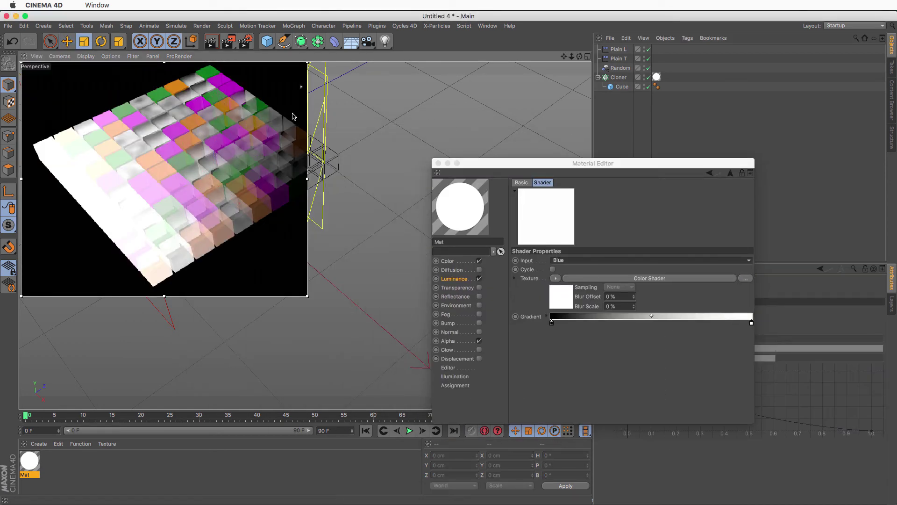
click(618, 49)
key(r)
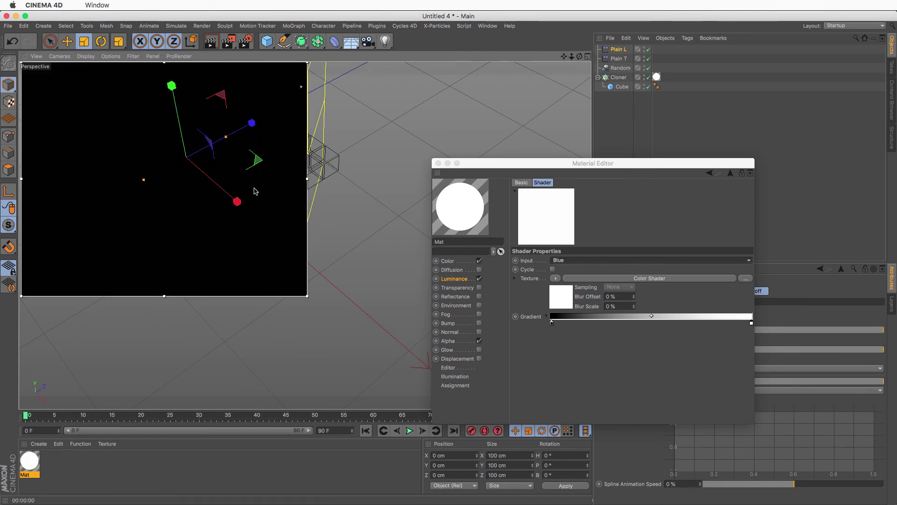
drag(226, 179, 229, 209)
key(e)
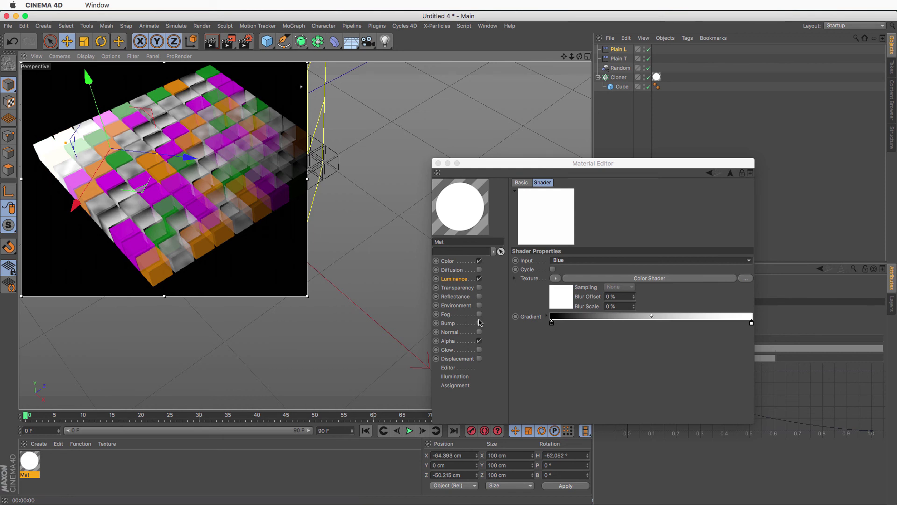
click(465, 280)
click(568, 291)
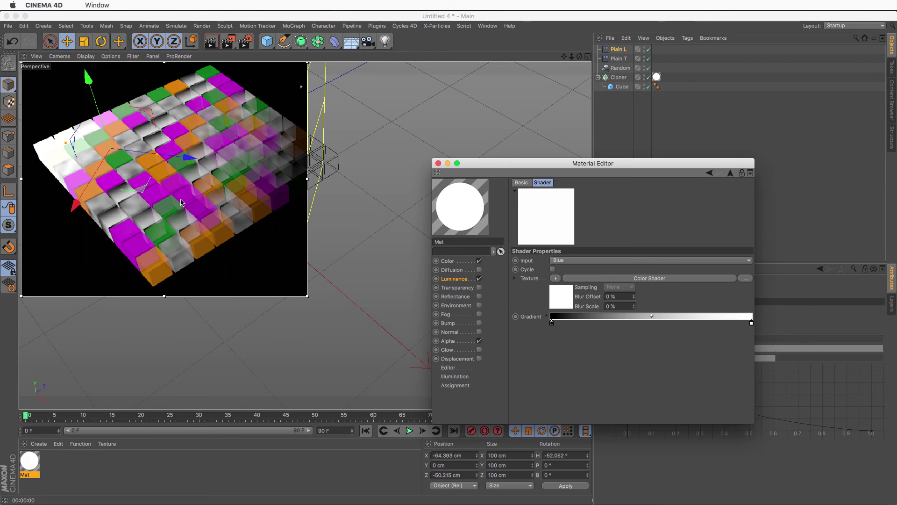
Make the gradient's right knot green (H 137°, S 100%, V 100%) at 200% intensity, then move Plain L
click(752, 324)
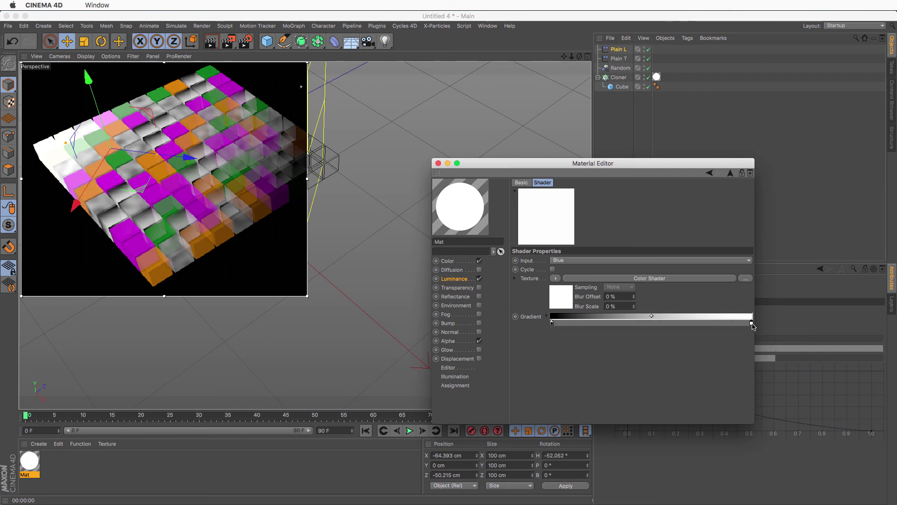
click(546, 316)
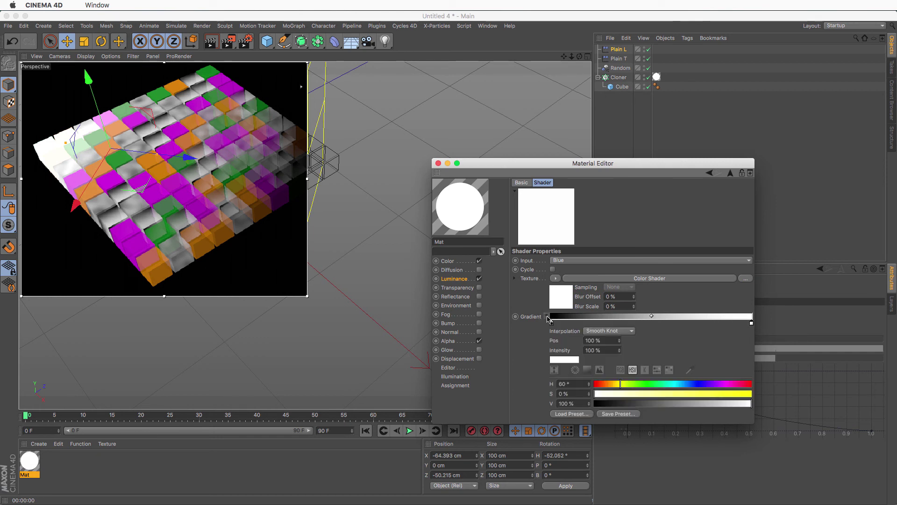
click(653, 384)
drag(681, 394, 750, 394)
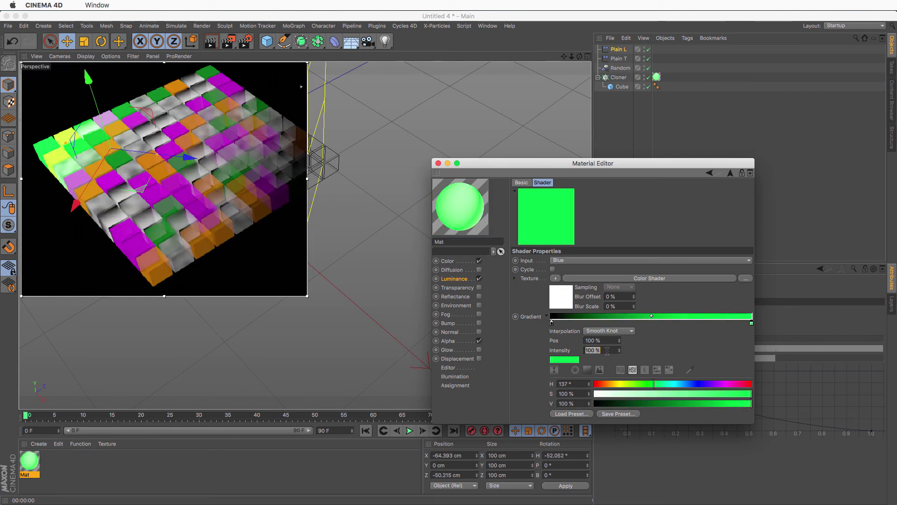
key(Return)
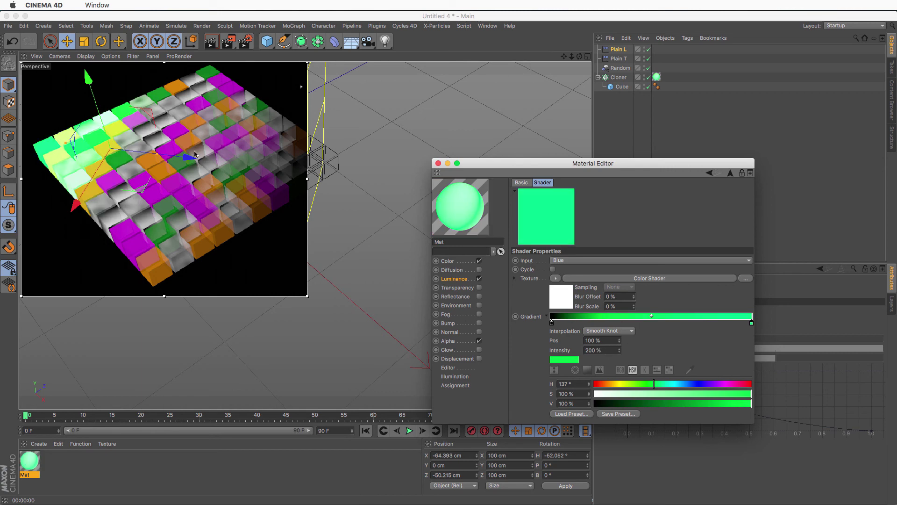
drag(137, 155, 109, 148)
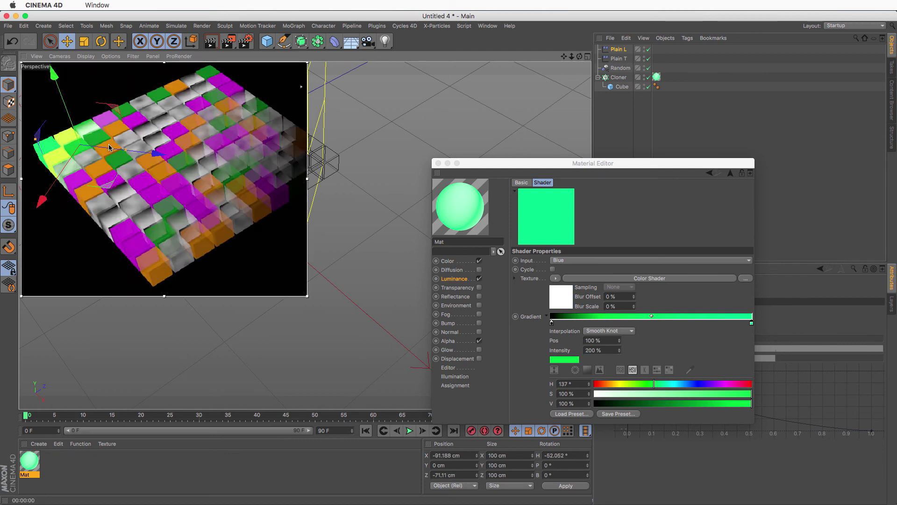